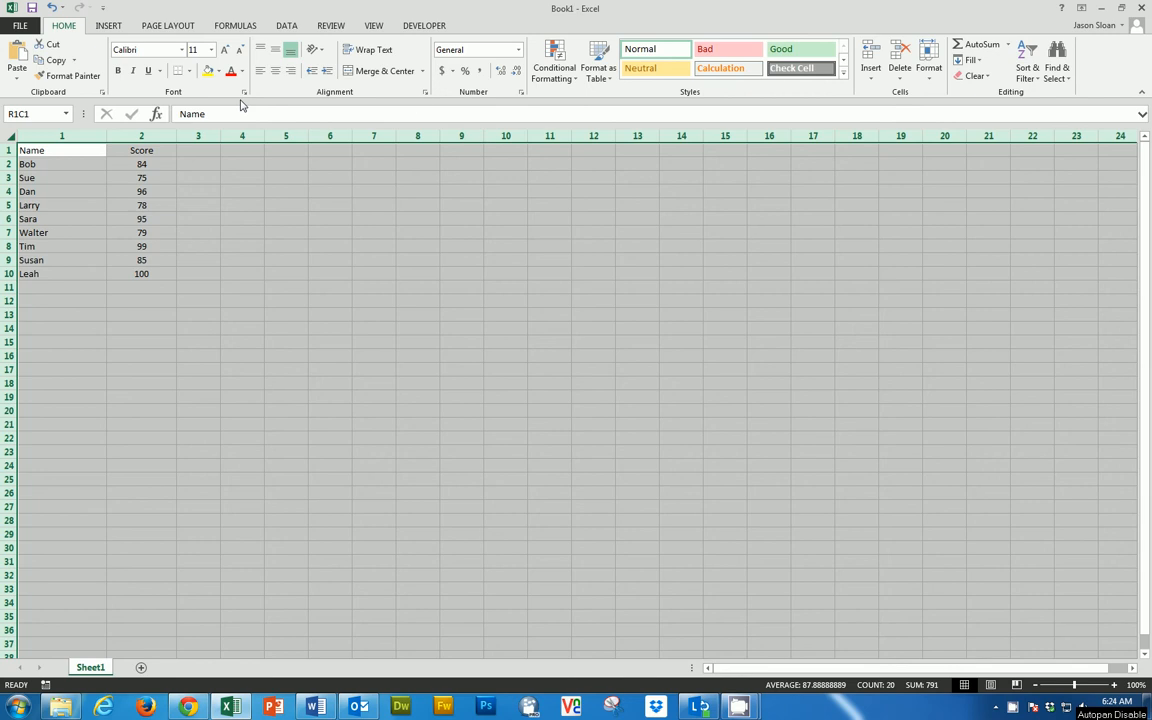
- Apply left, inside vertical and right borders to all cells of the sheet
left_click(425, 92)
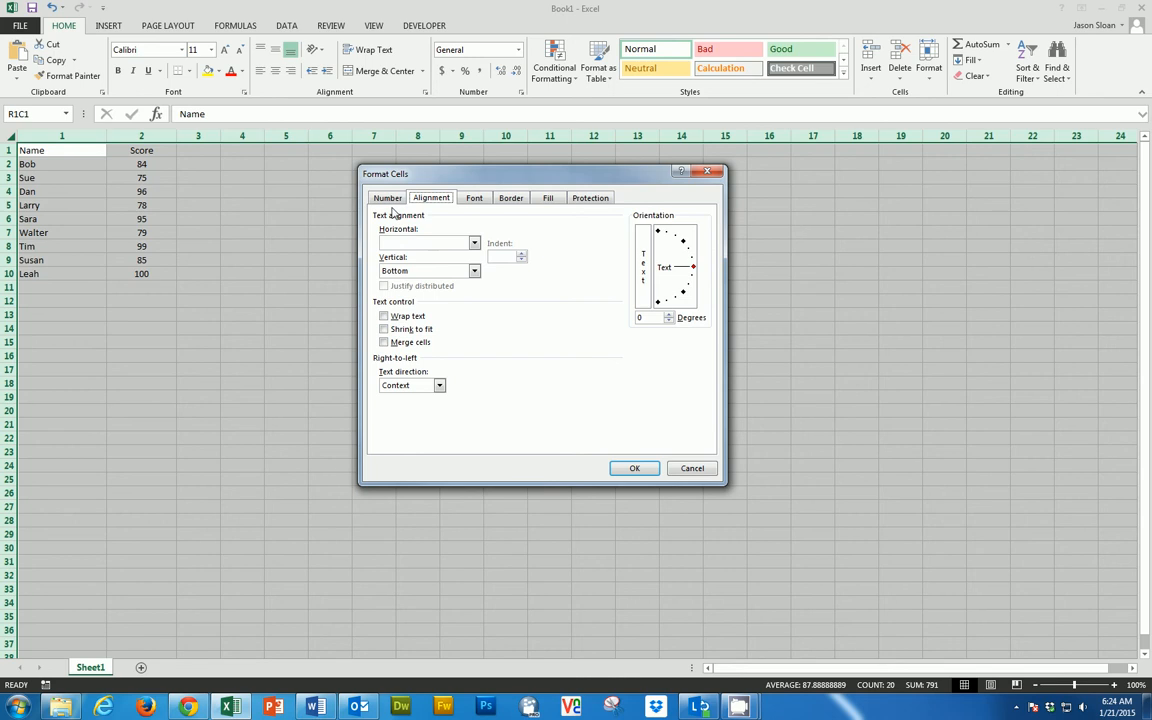
left_click(388, 199)
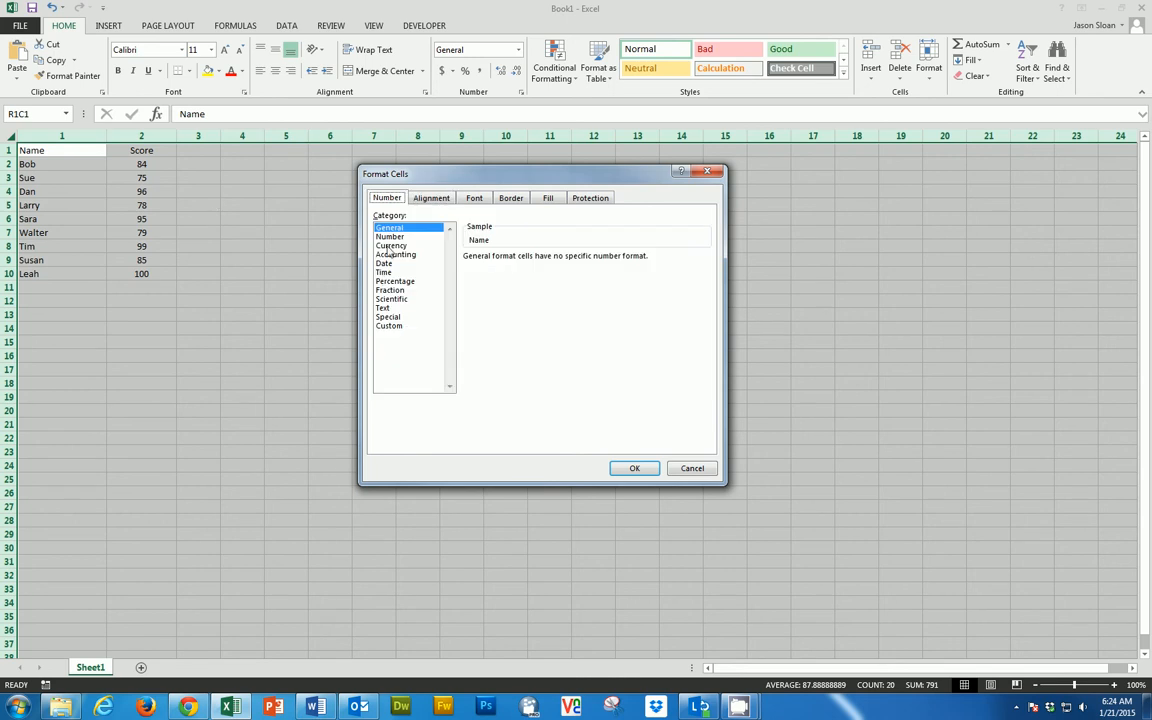
left_click(509, 199)
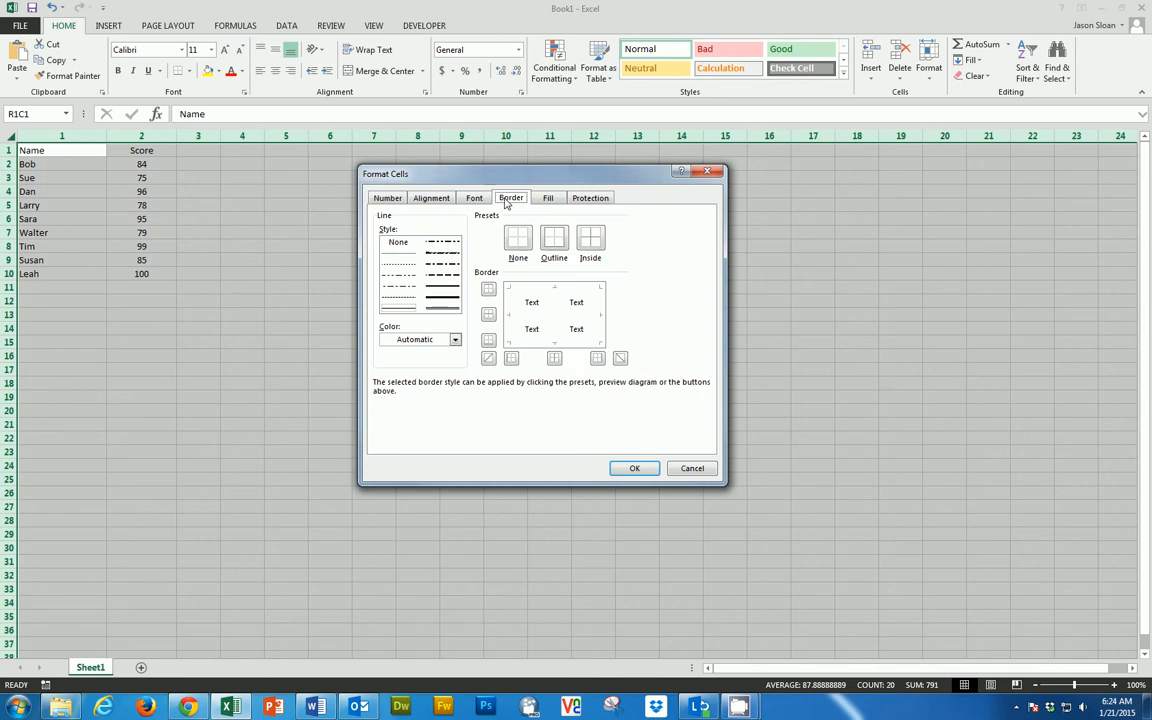
left_click(511, 358)
left_click(554, 358)
left_click(597, 359)
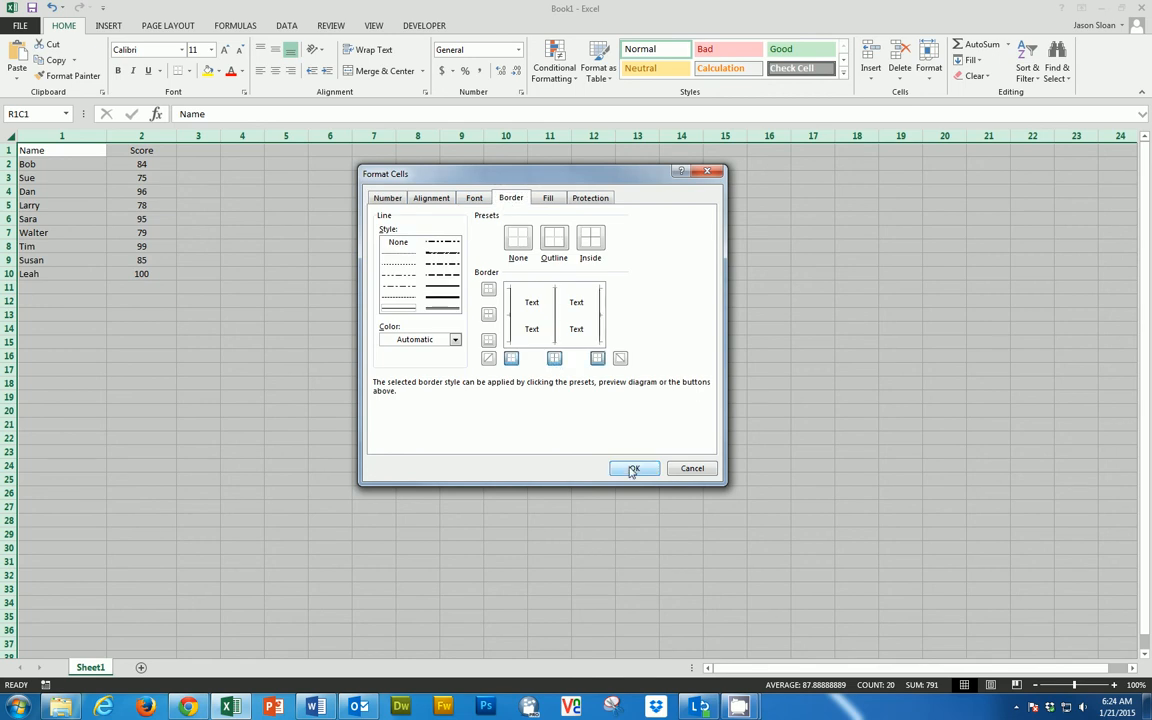
left_click(631, 470)
left_click(232, 286)
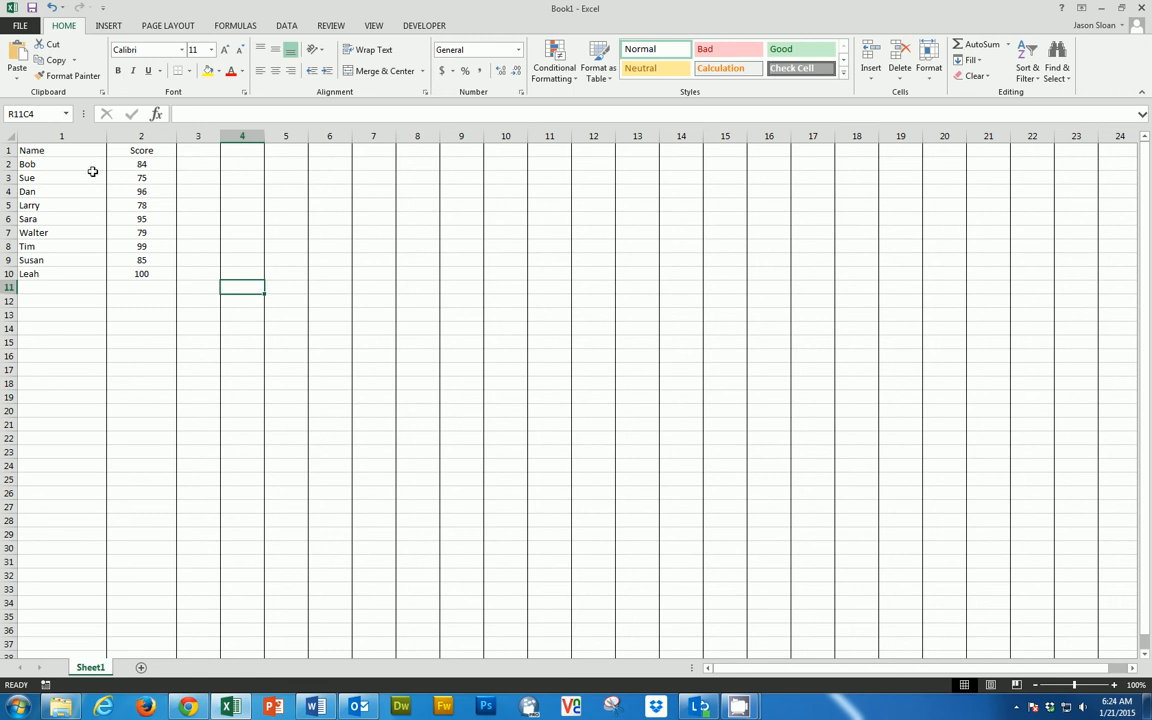
- Create a formula-based conditional formatting rule for the whole sheet using =MOD(ROW(),2)=0
left_click(11, 138)
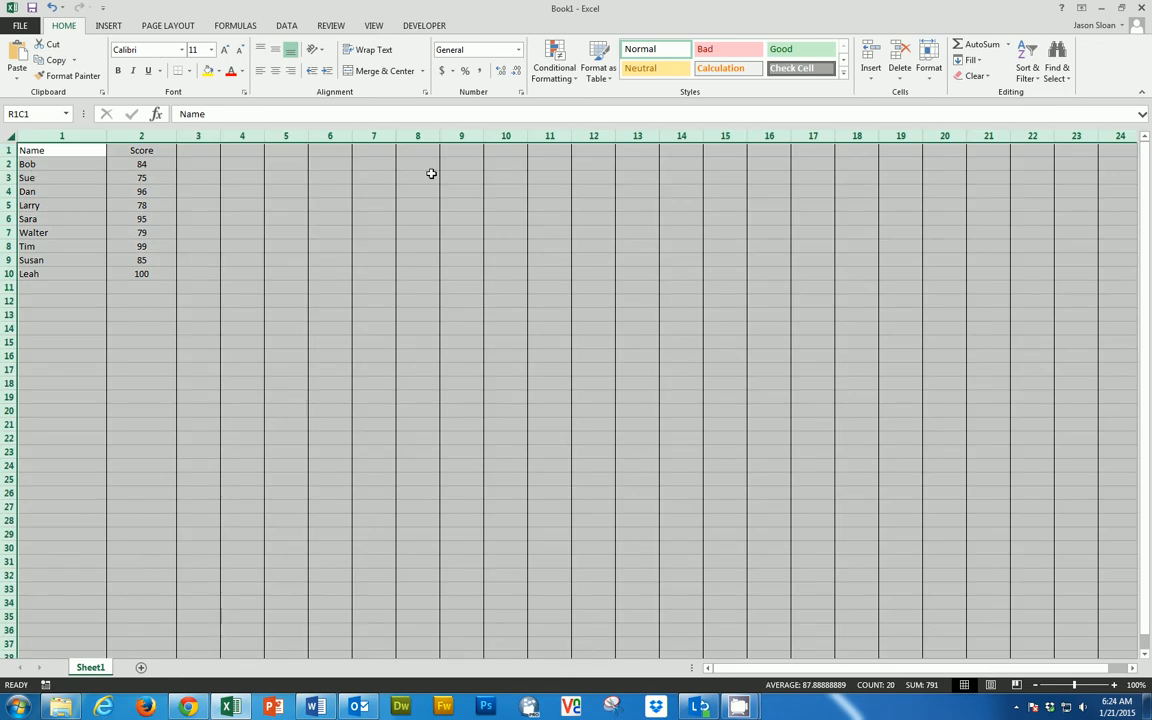
left_click(572, 83)
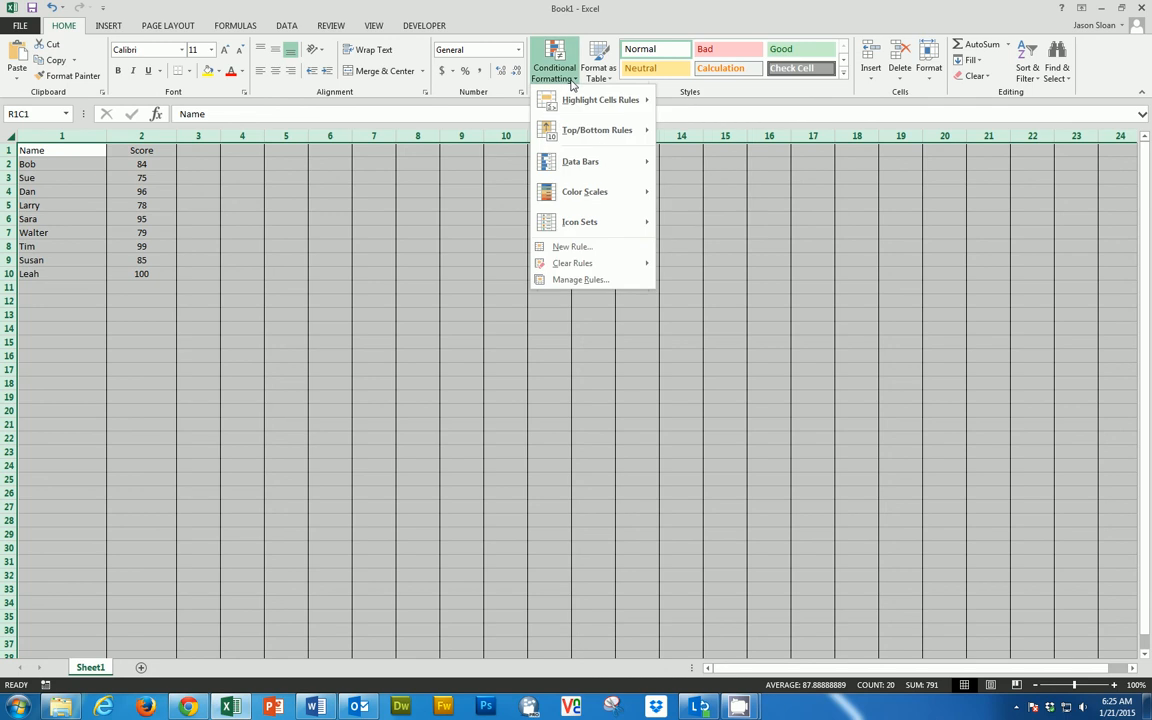
left_click(571, 248)
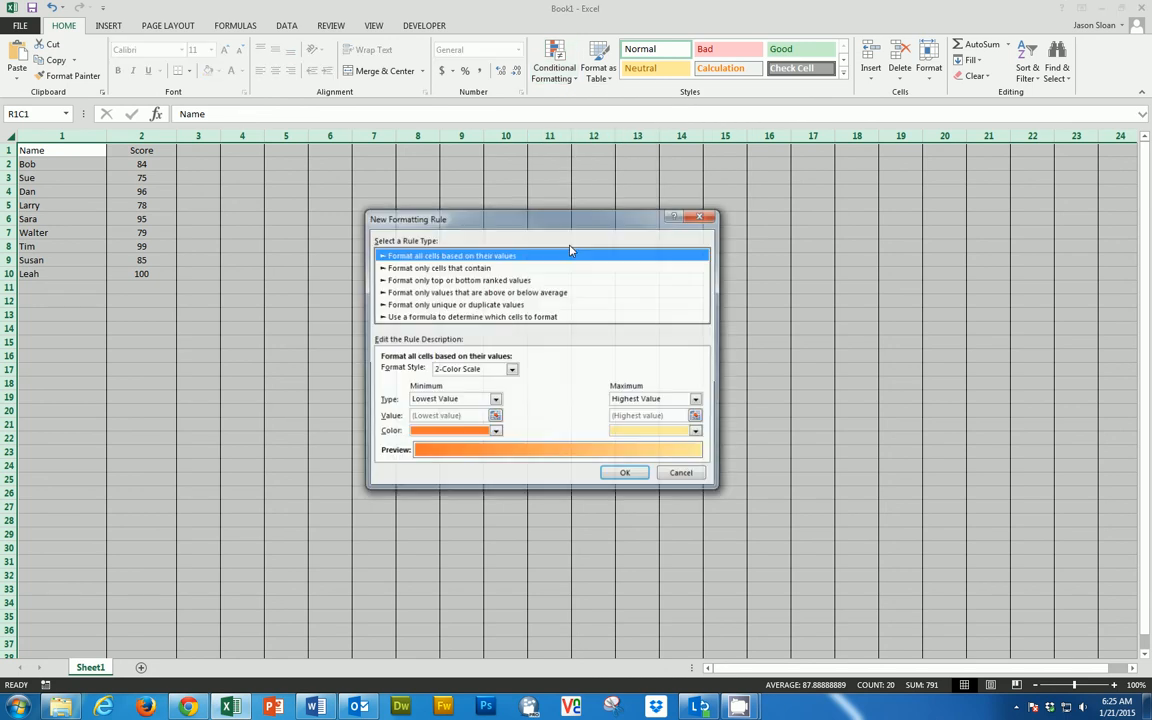
left_click(418, 317)
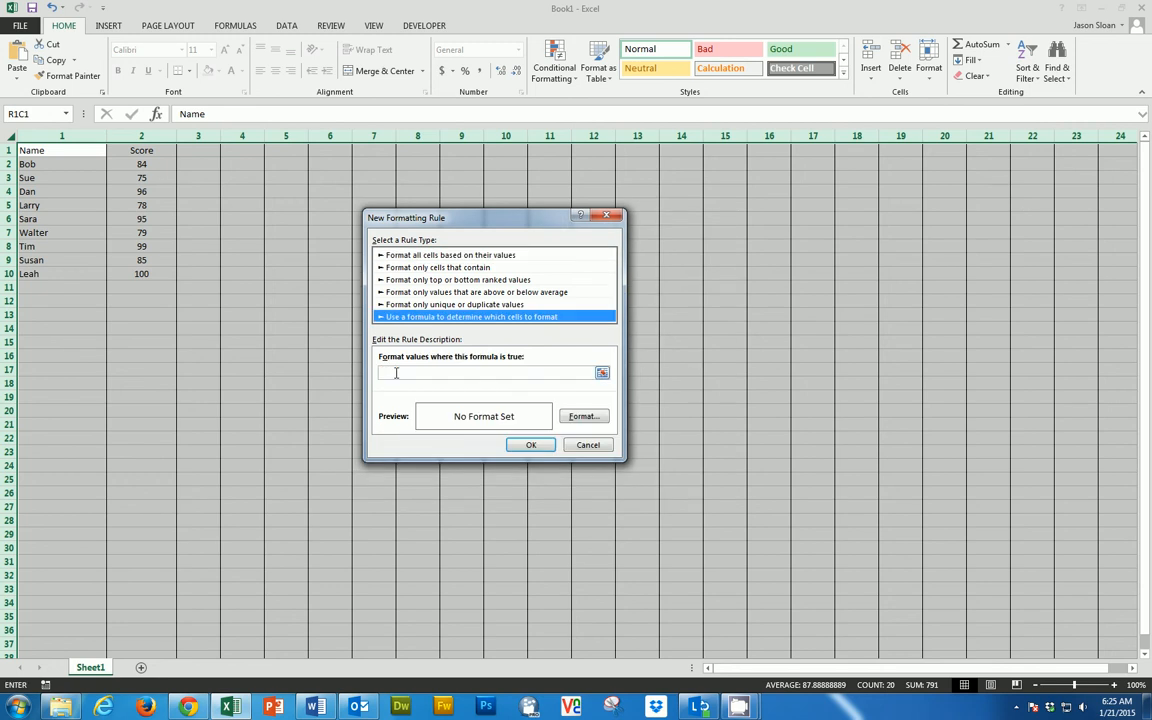
left_click(396, 373)
type("=")
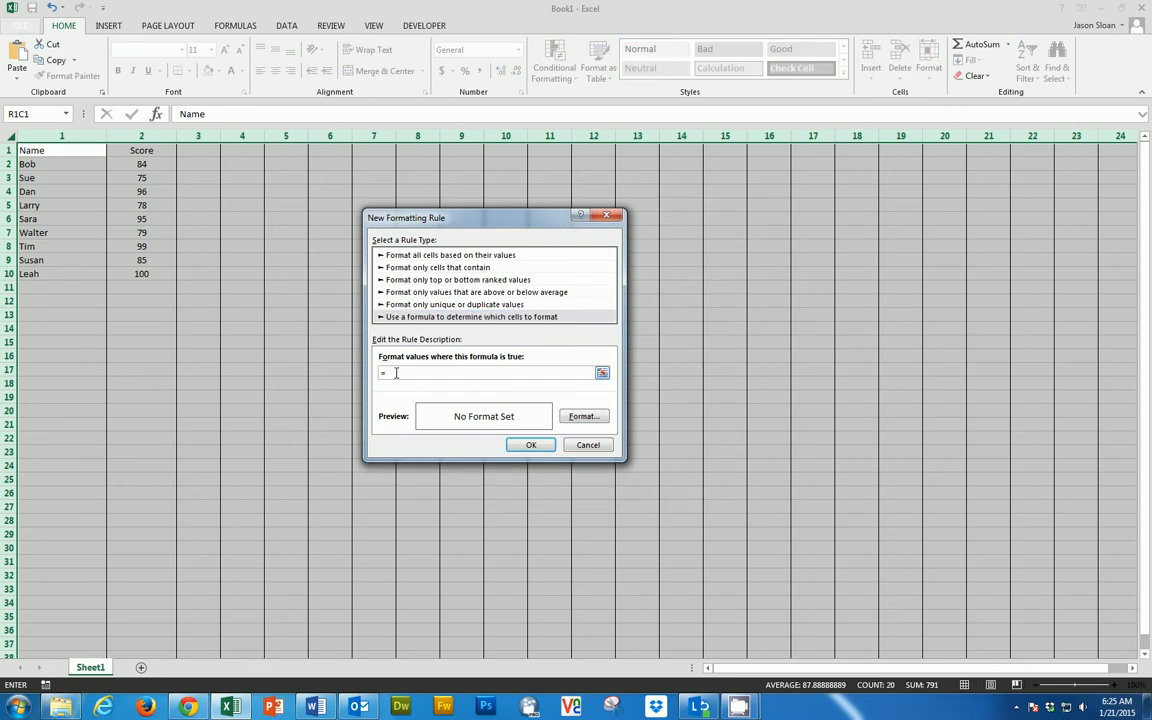
type("MOD(ROW(),2)=0")
- Give the alternating-row rule a light green fill and apply it to the sheet
left_click(577, 417)
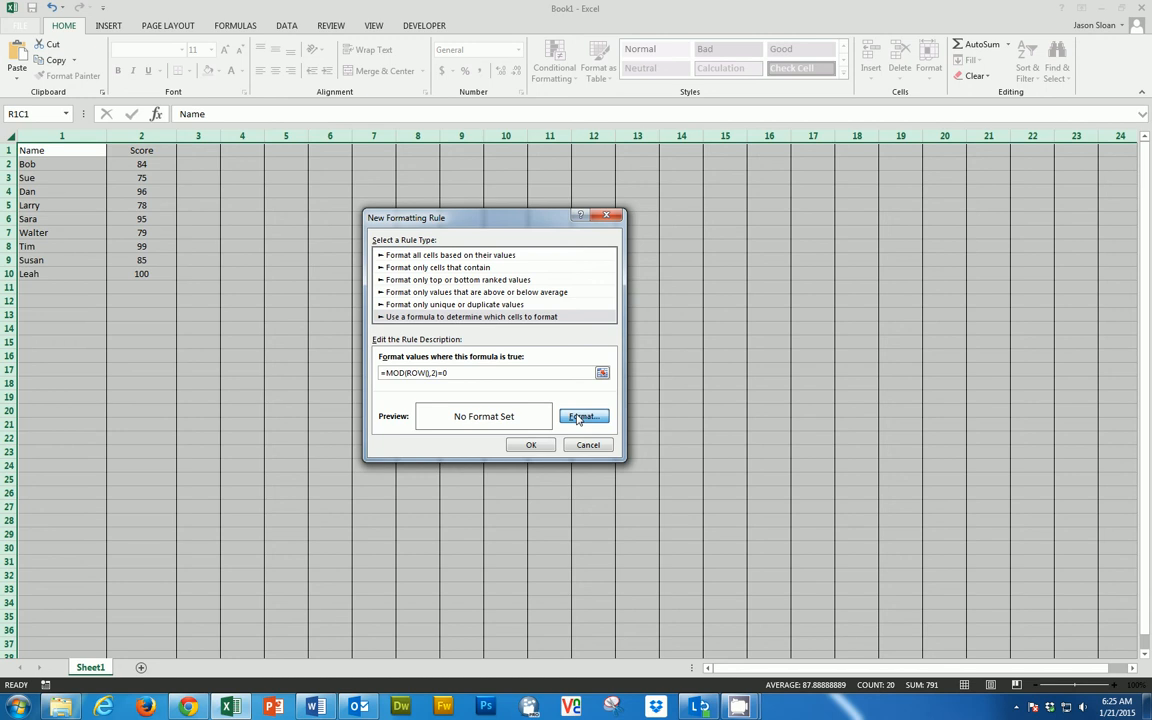
left_click(499, 186)
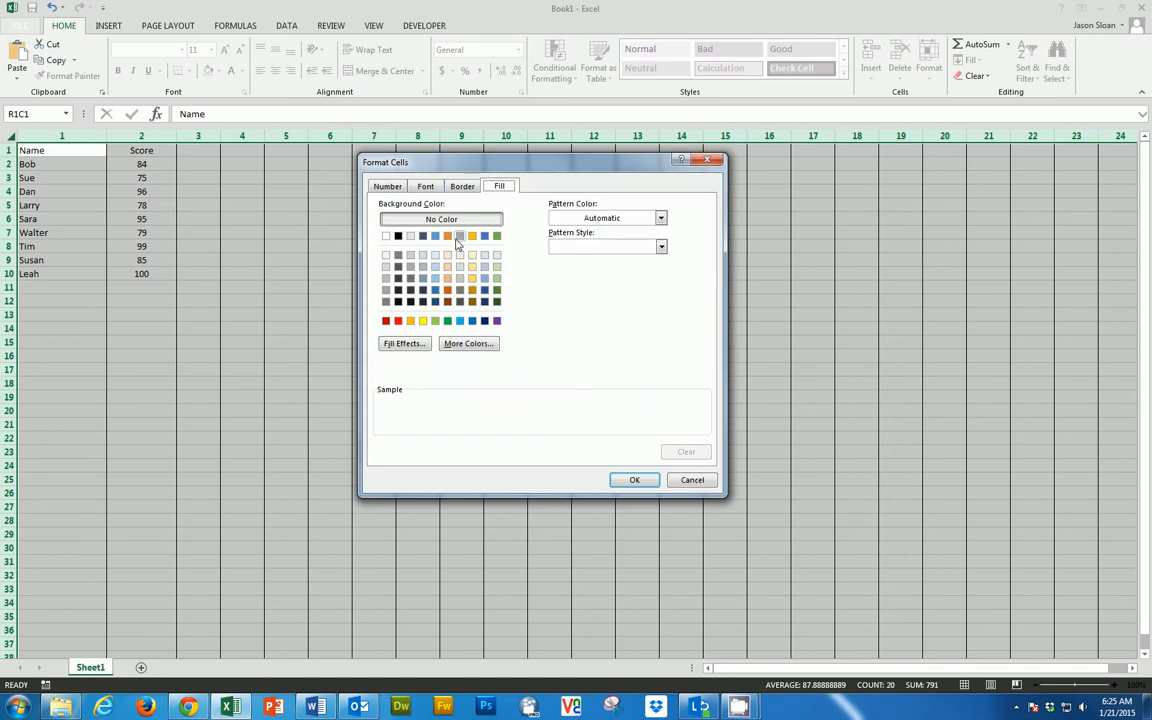
left_click(497, 279)
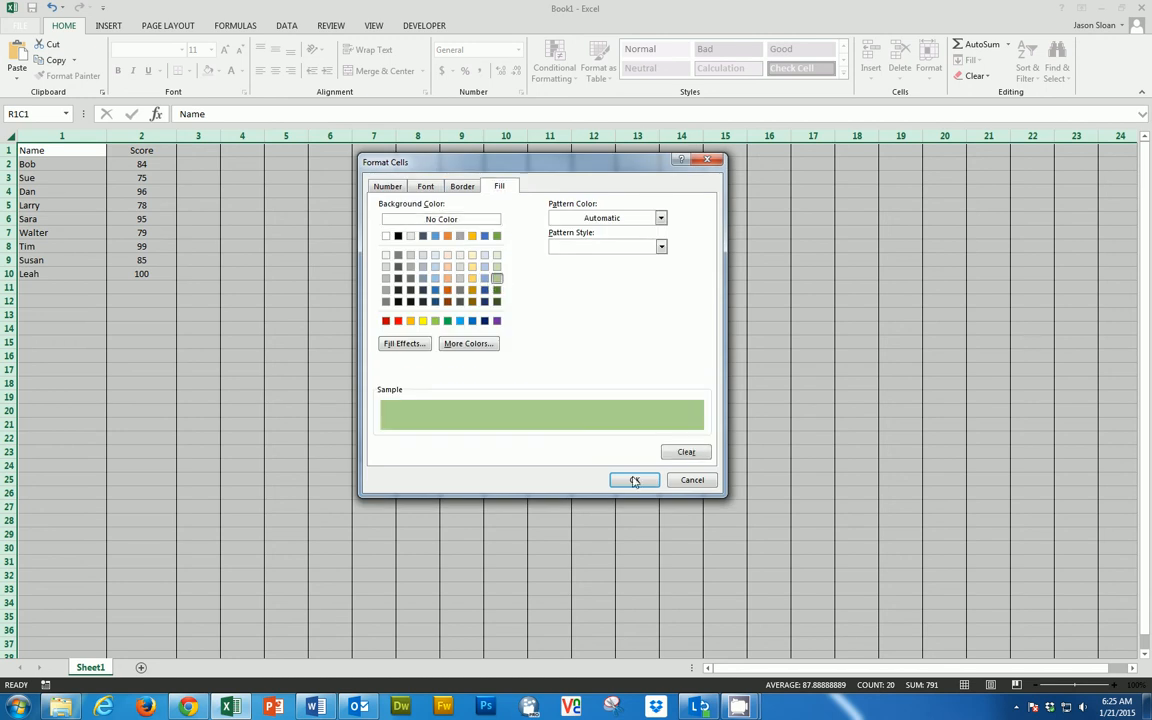
left_click(636, 482)
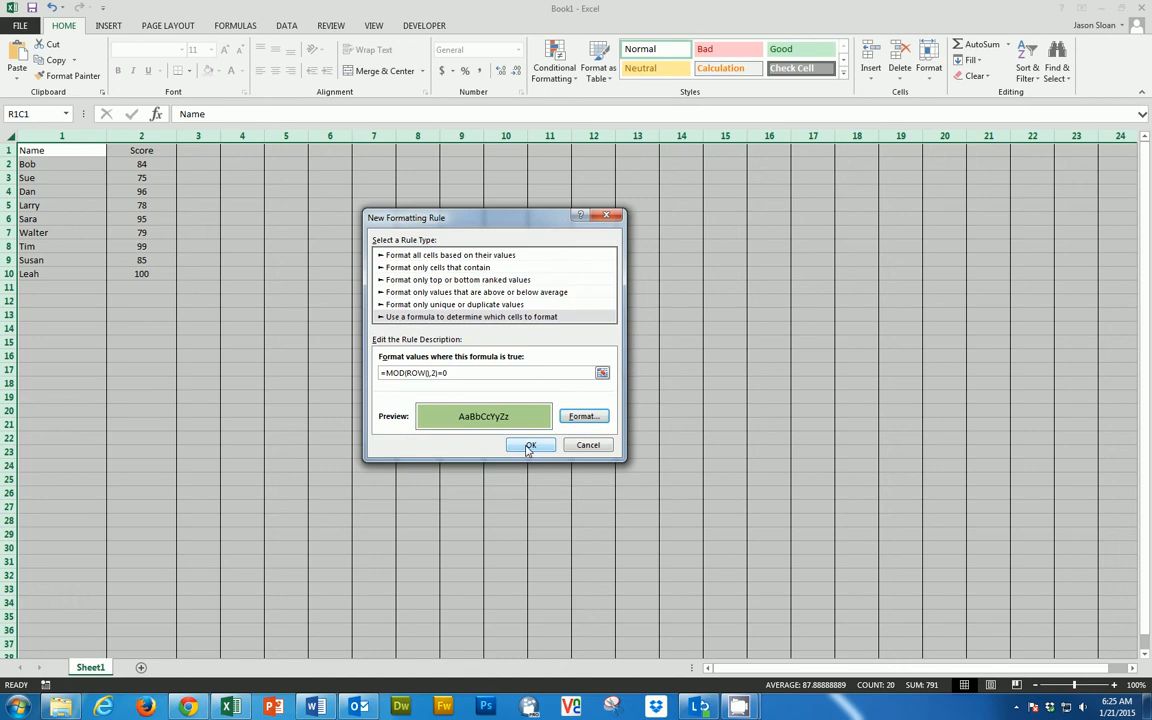
left_click(529, 446)
left_click(283, 341)
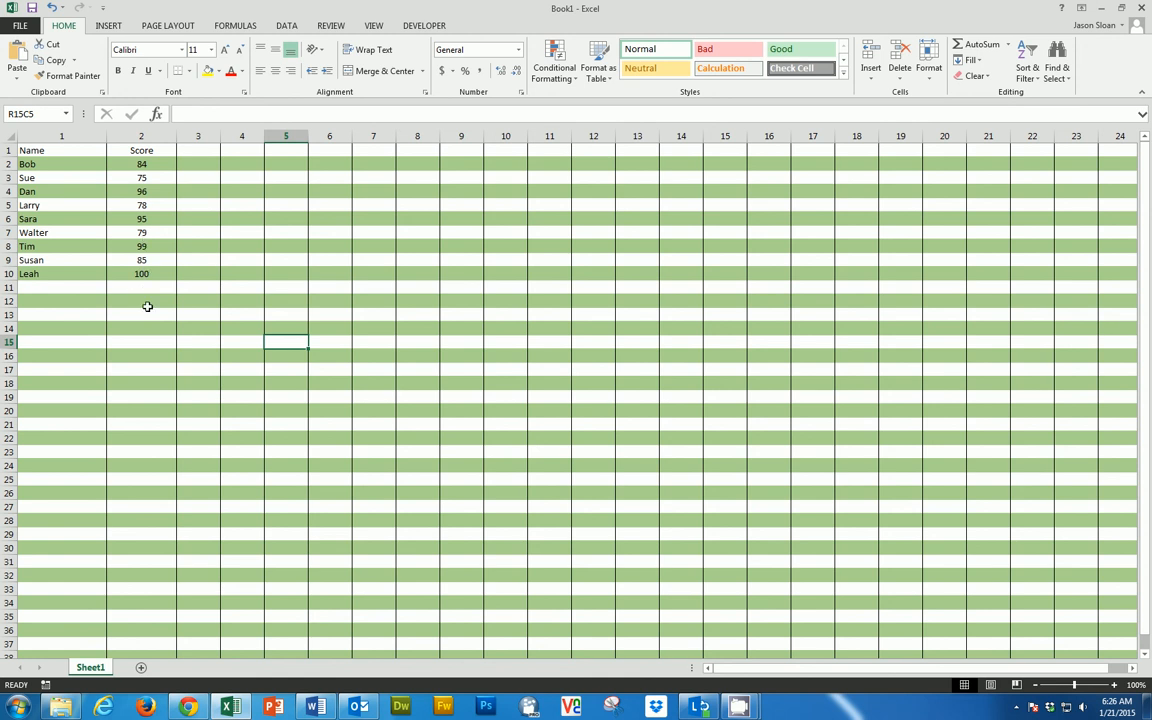
- Start a Between highlight rule on the Score column for values from 70 to 85
left_click(139, 136)
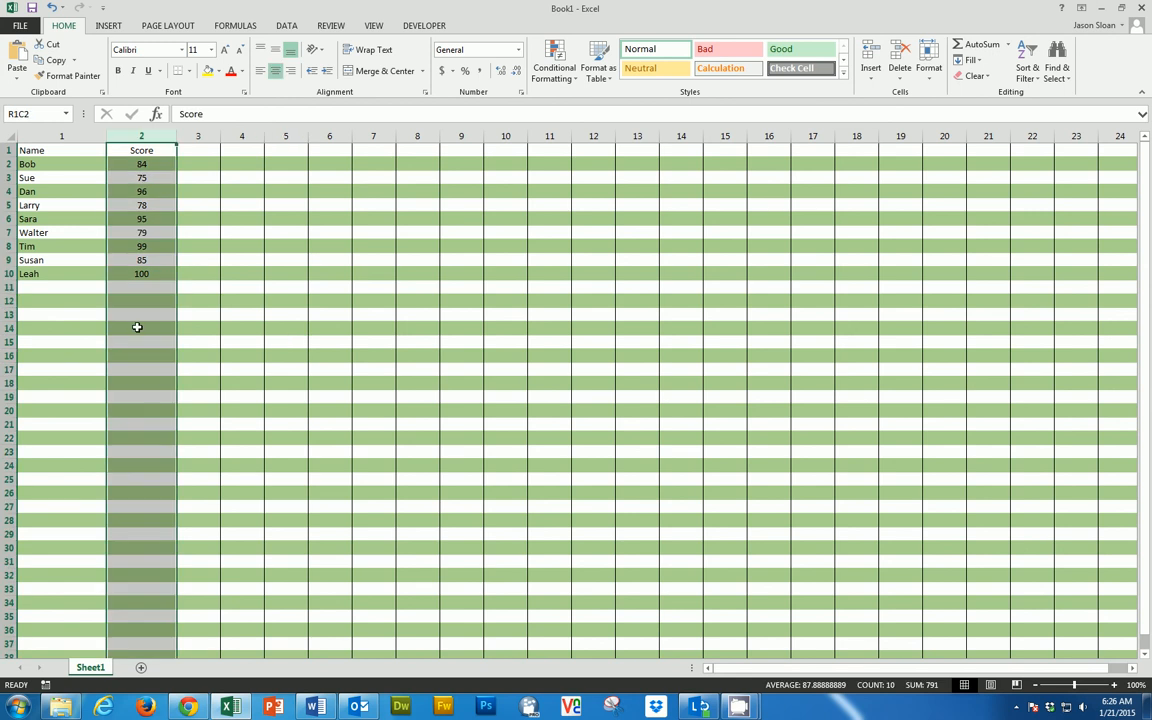
left_click(553, 62)
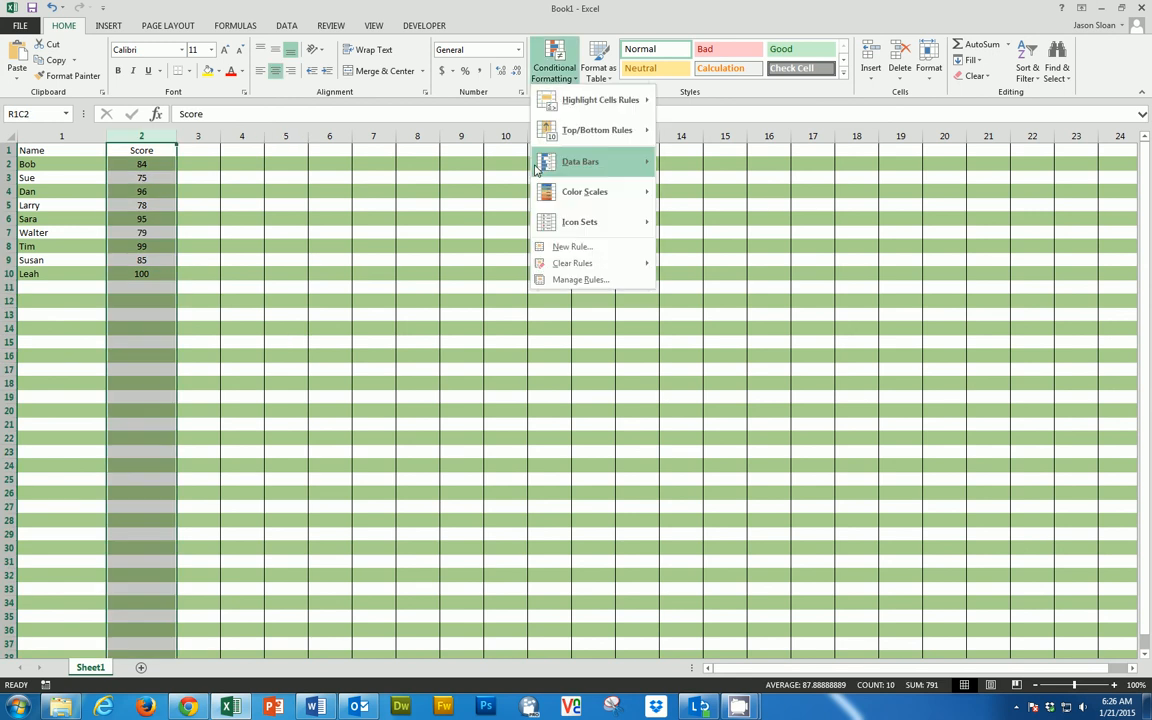
mouse_move(574, 107)
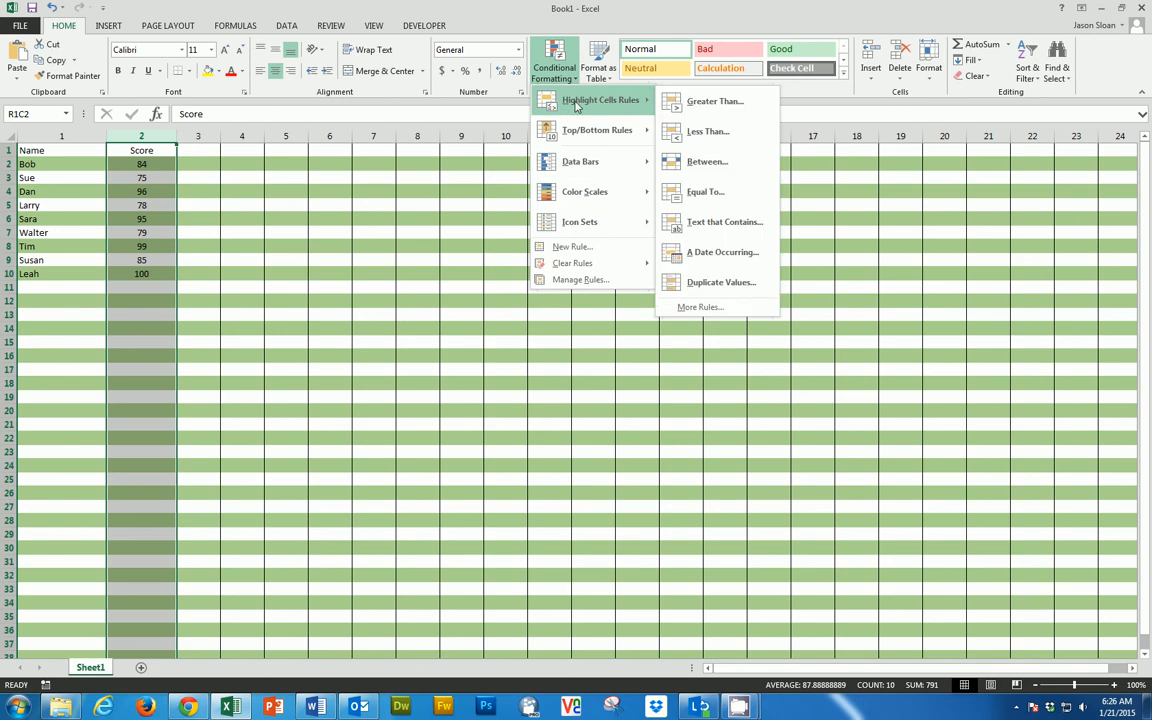
left_click(700, 162)
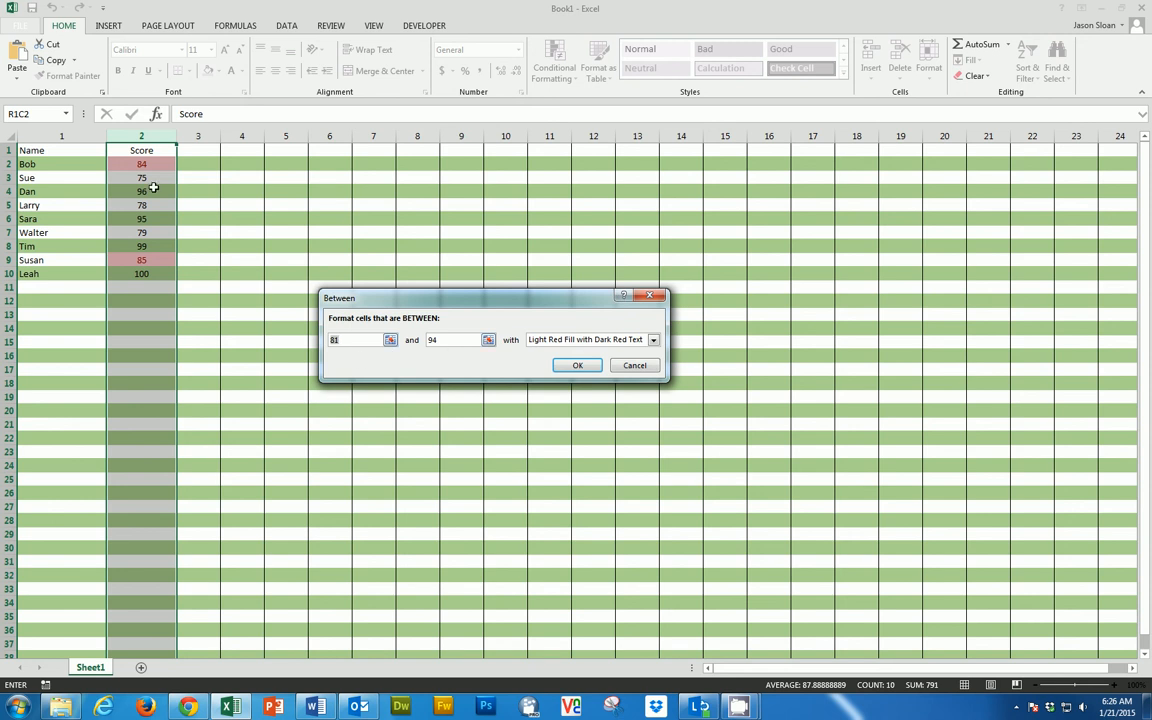
left_click(349, 340)
left_click_drag(349, 340, 328, 340)
type("70")
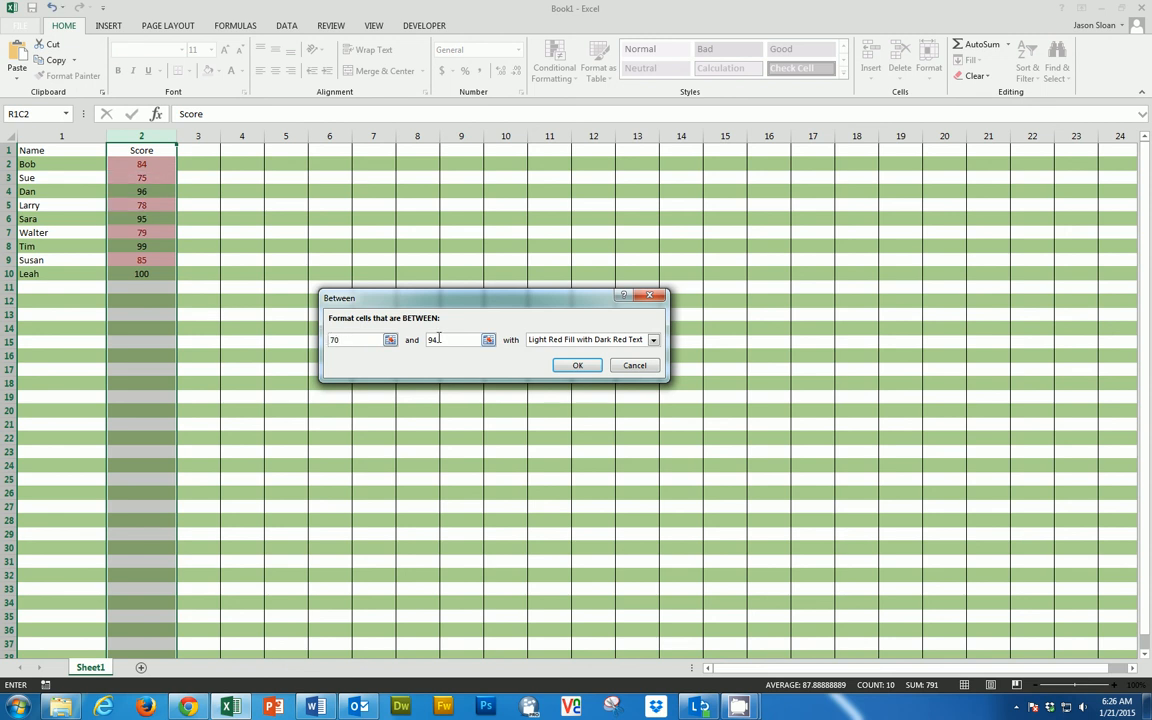
left_click_drag(438, 339, 392, 335)
type("858")
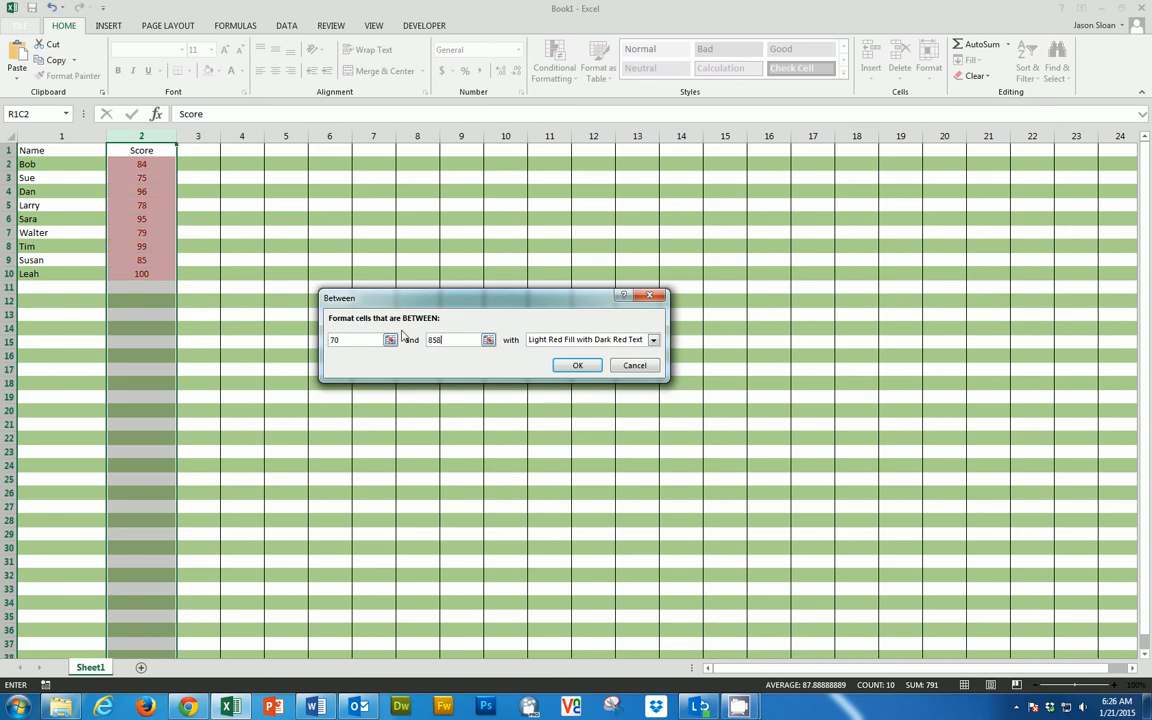
key("BackSpace")
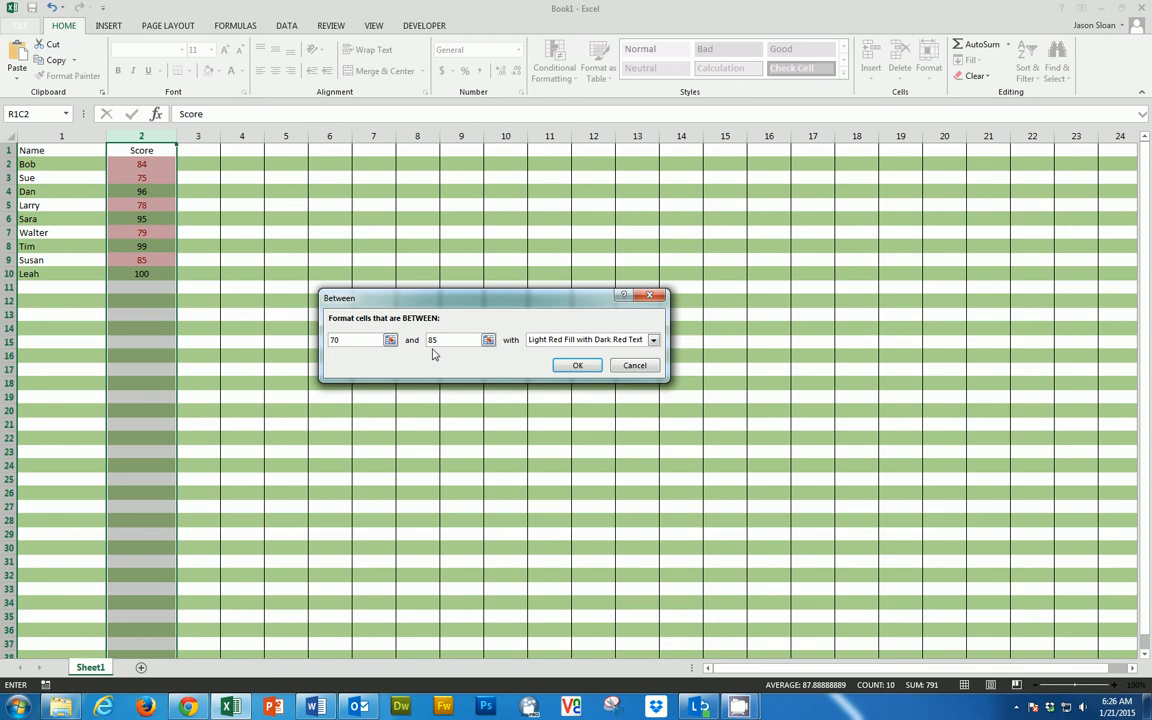
- Give the 70 to 85 rule a custom format with bold red text and no fill, and apply it
left_click(621, 341)
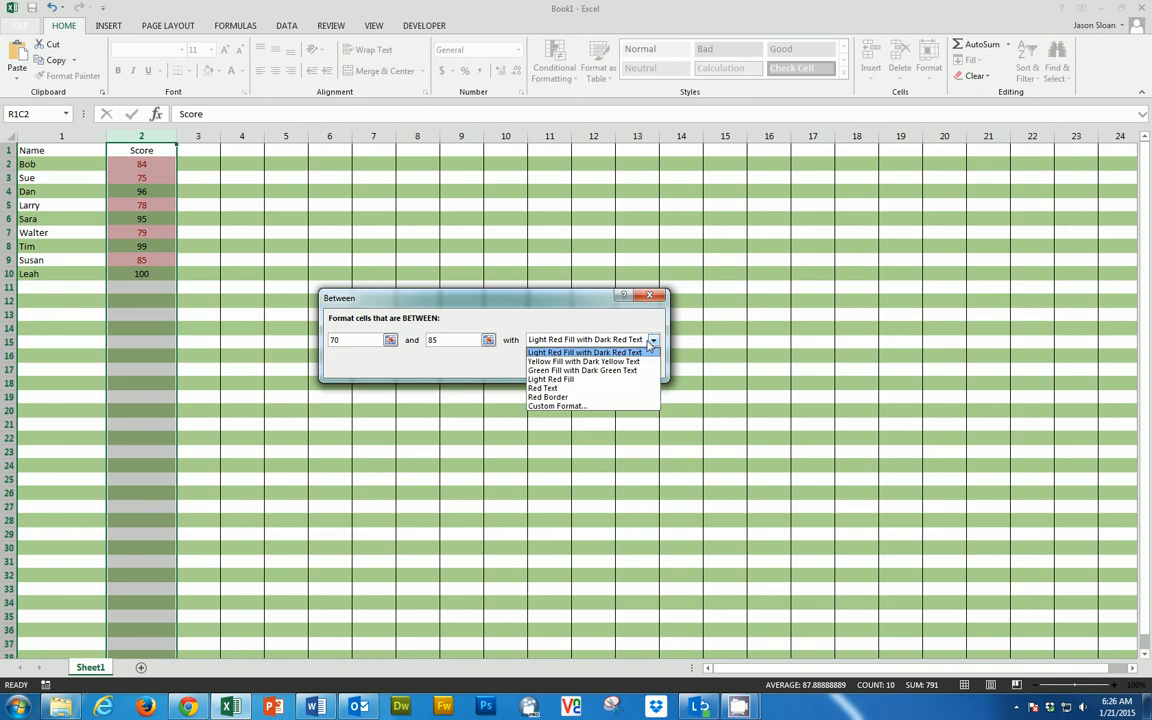
left_click(557, 407)
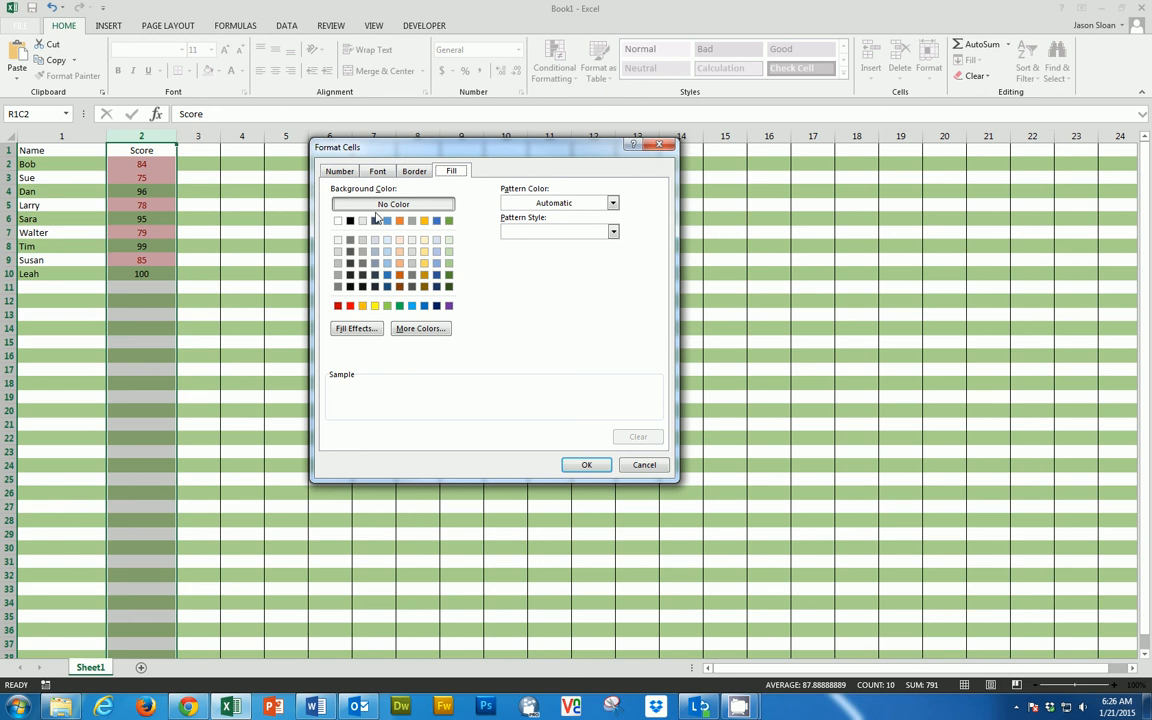
left_click(341, 172)
left_click(380, 171)
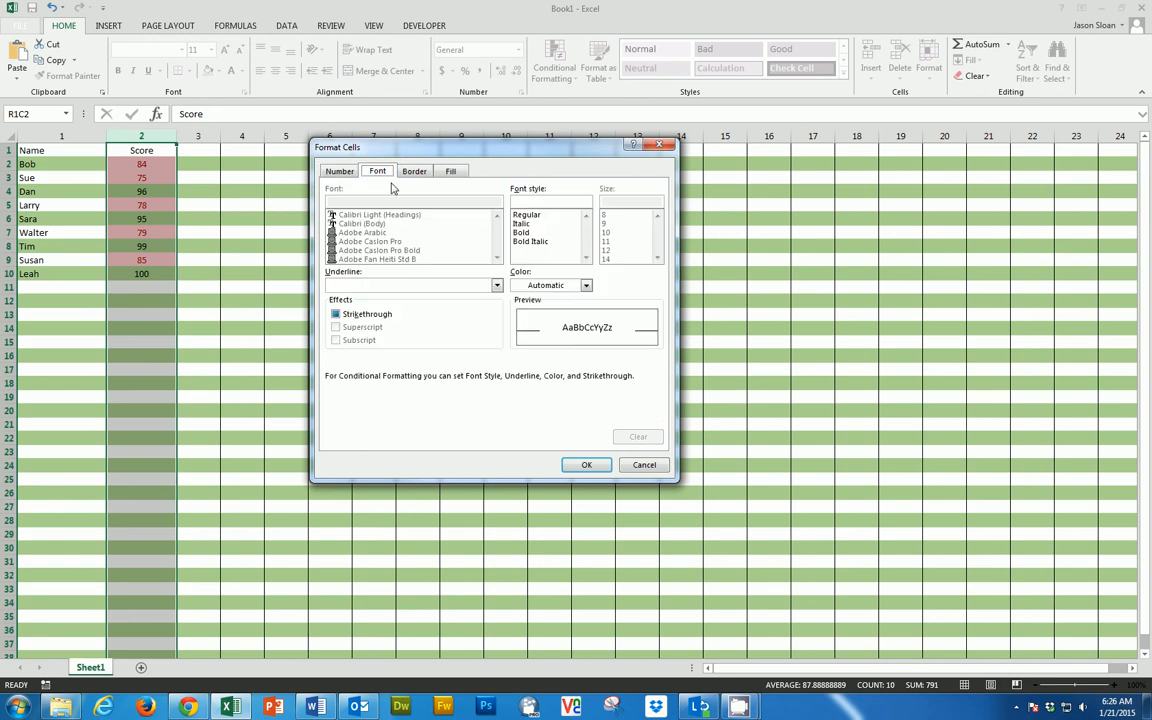
left_click(586, 286)
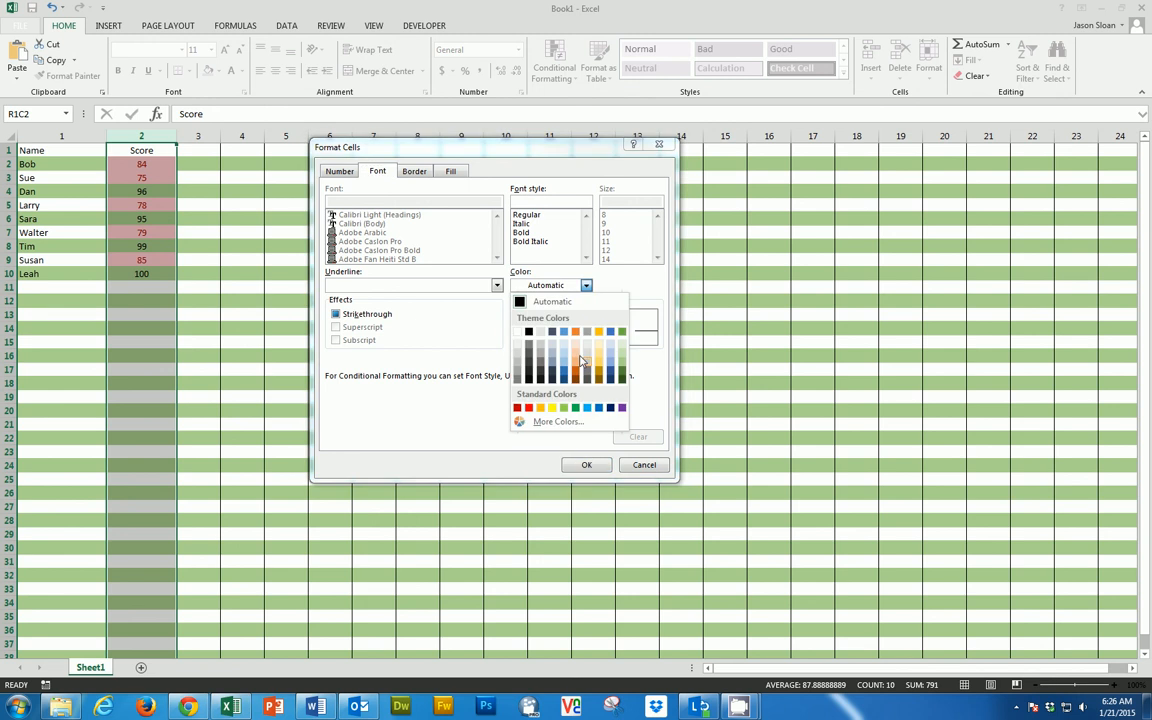
left_click(525, 408)
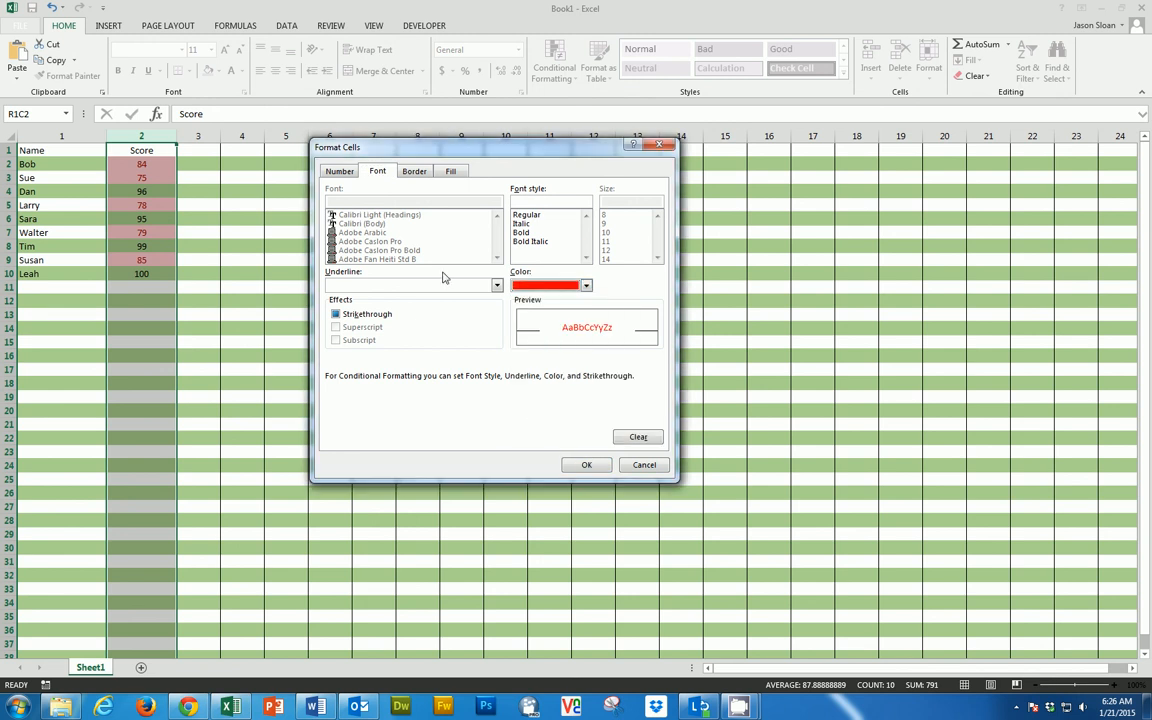
left_click(521, 233)
left_click(450, 171)
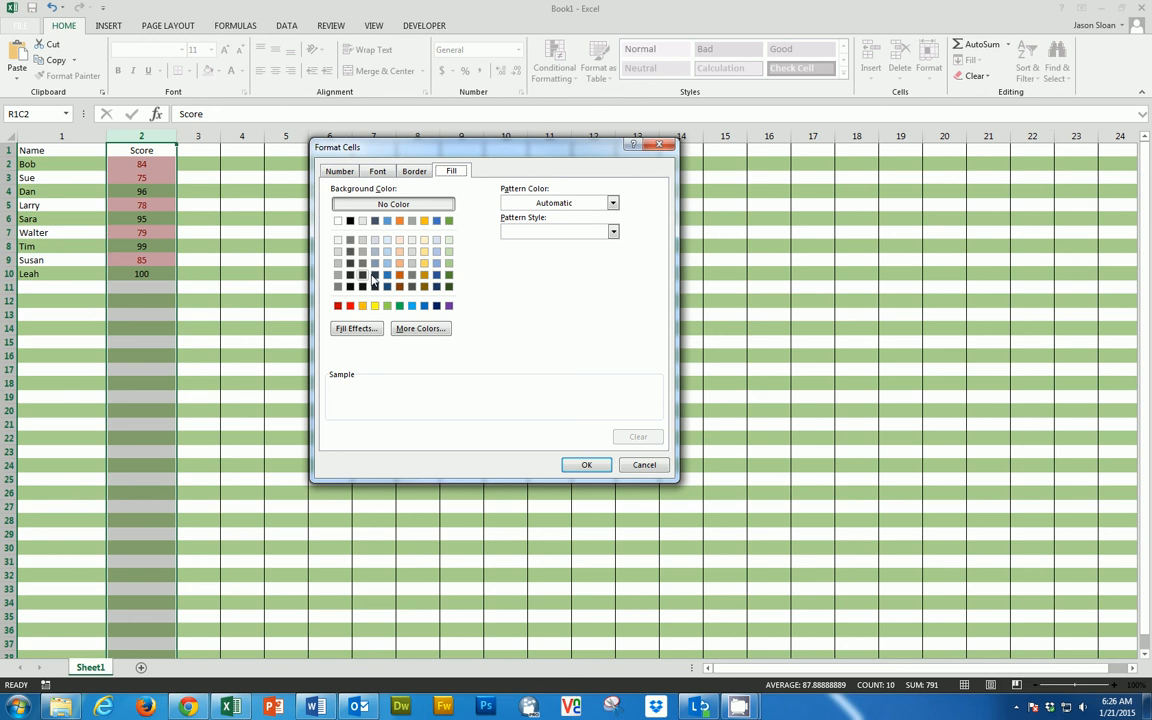
left_click(585, 463)
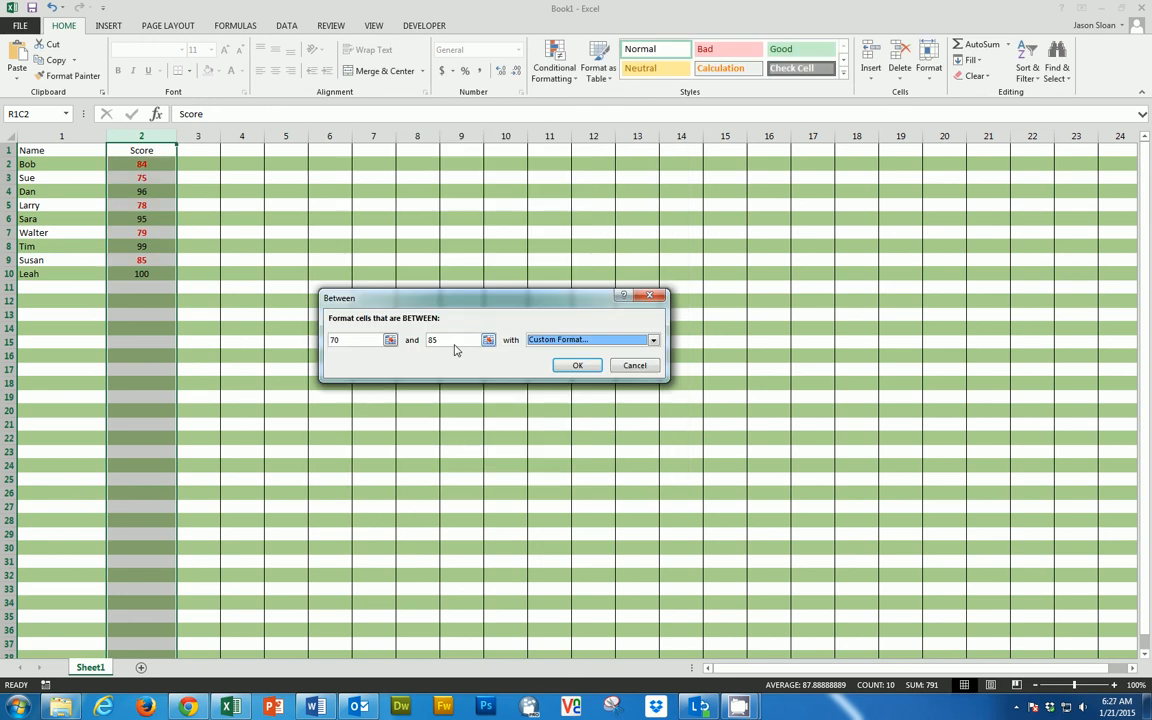
left_click(577, 365)
left_click(286, 315)
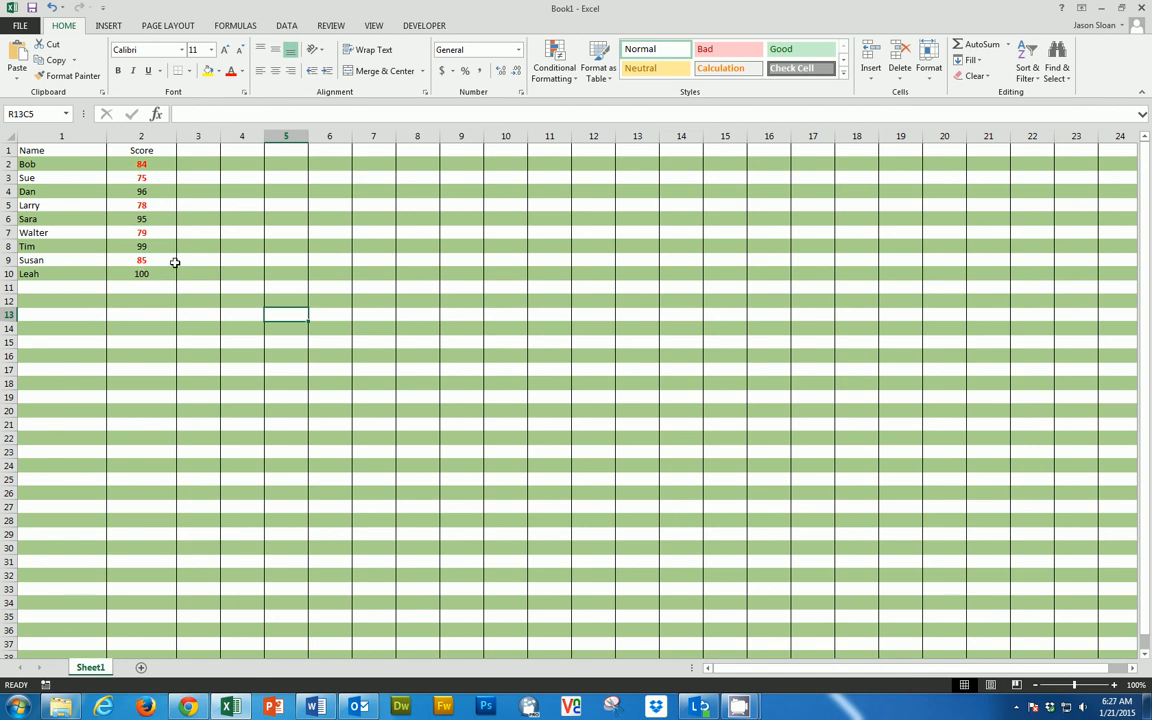
- Start another Between highlight rule on the Score column for values from 86 to 100
left_click(141, 134)
left_click(554, 62)
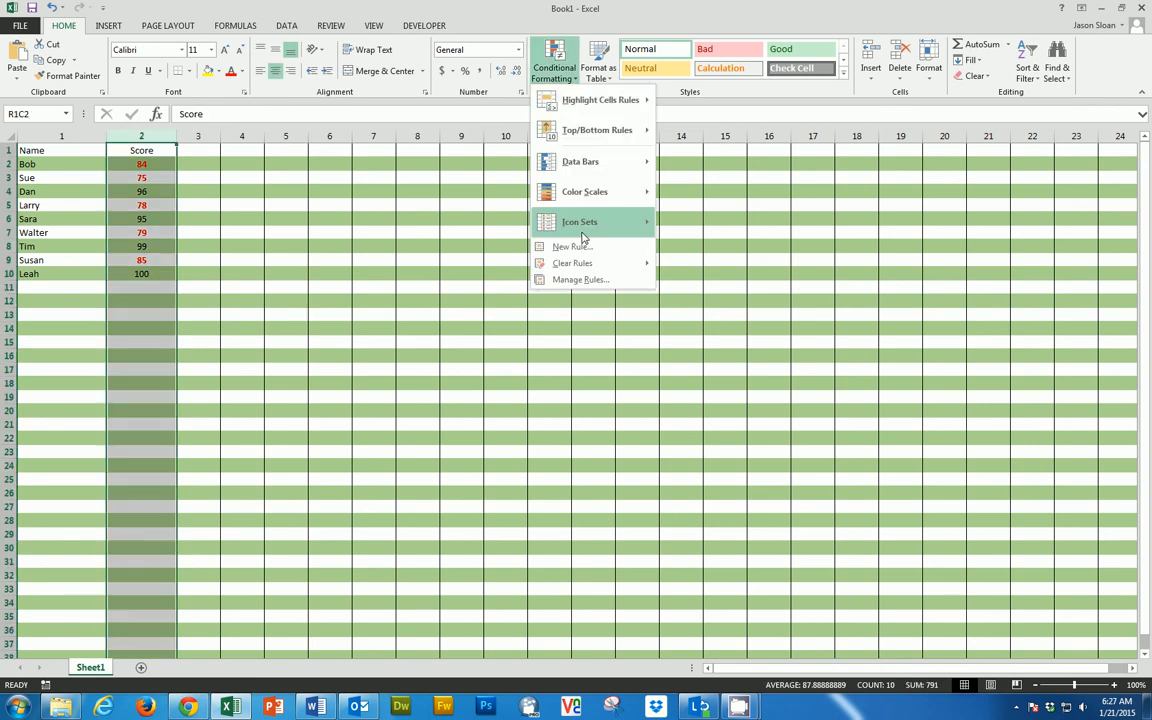
mouse_move(581, 108)
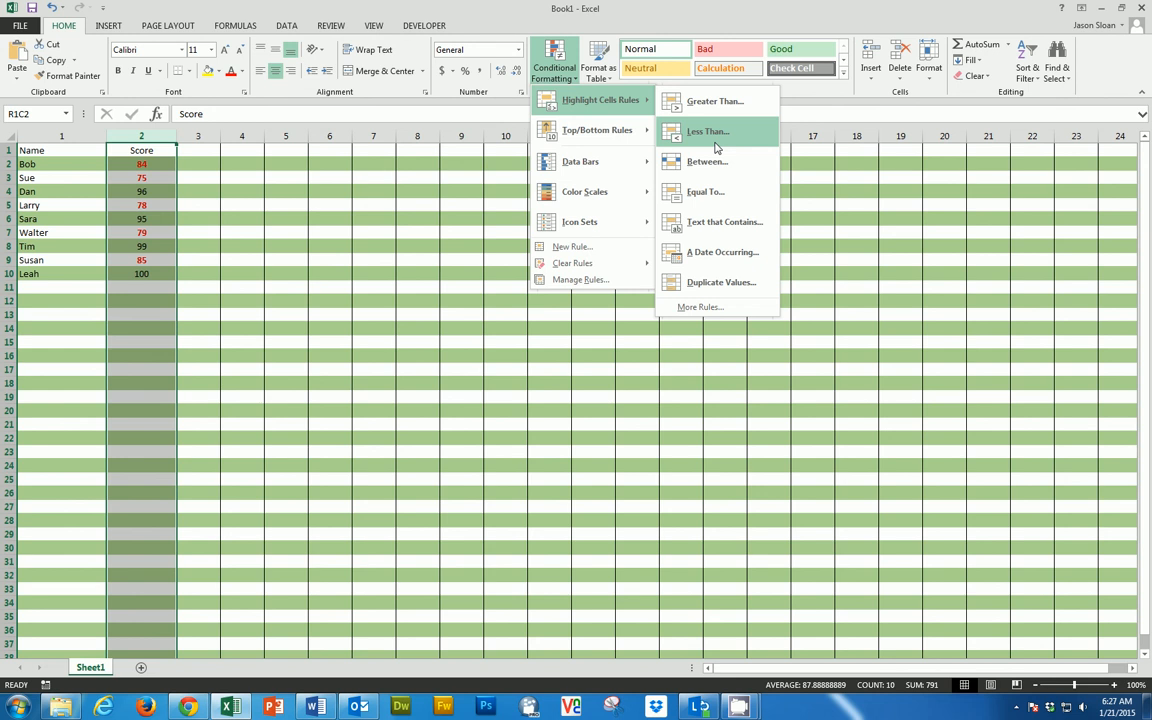
left_click(710, 161)
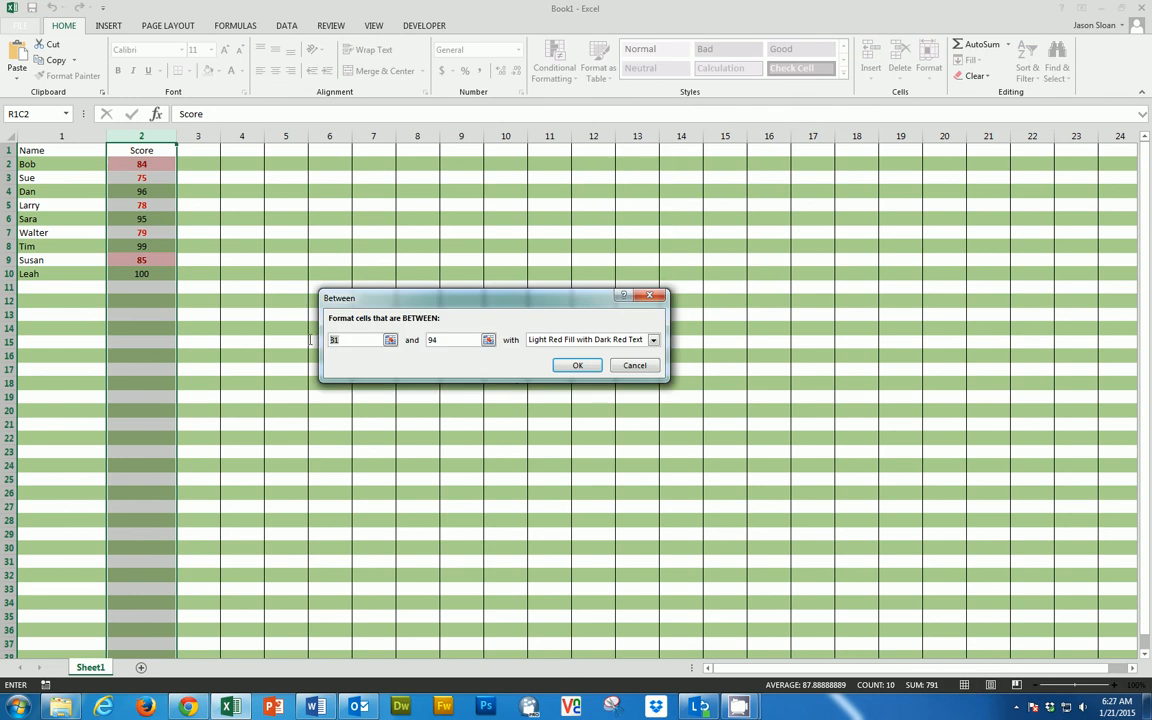
type("86")
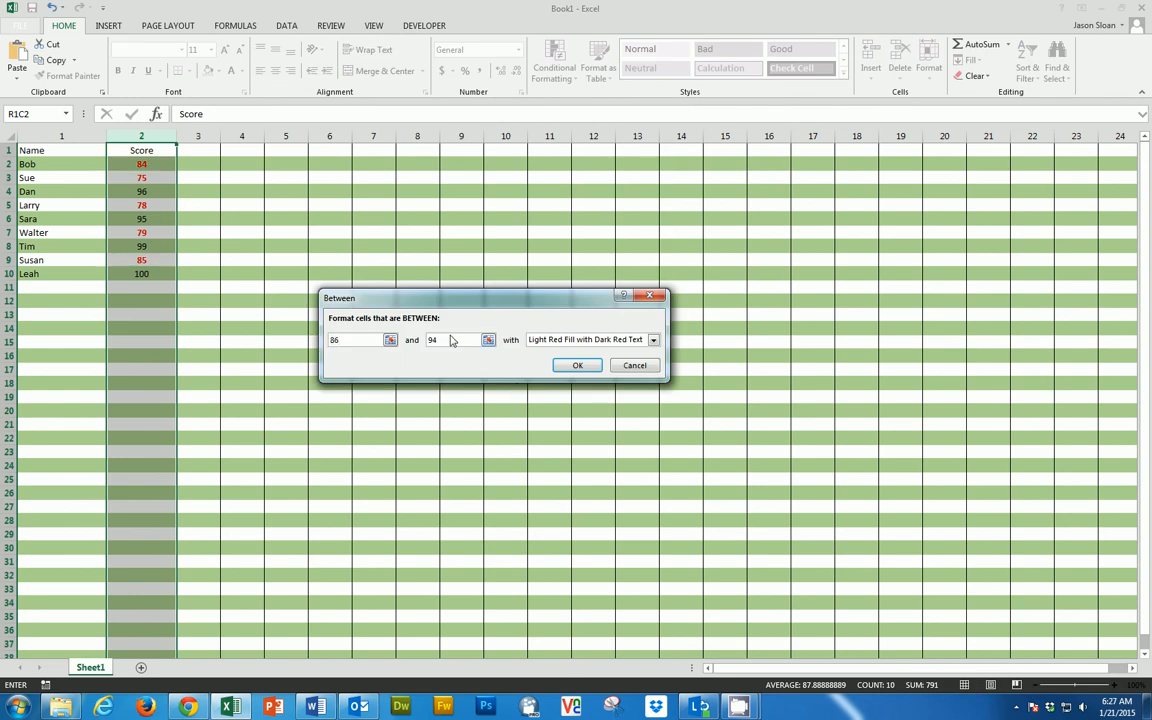
type("100")
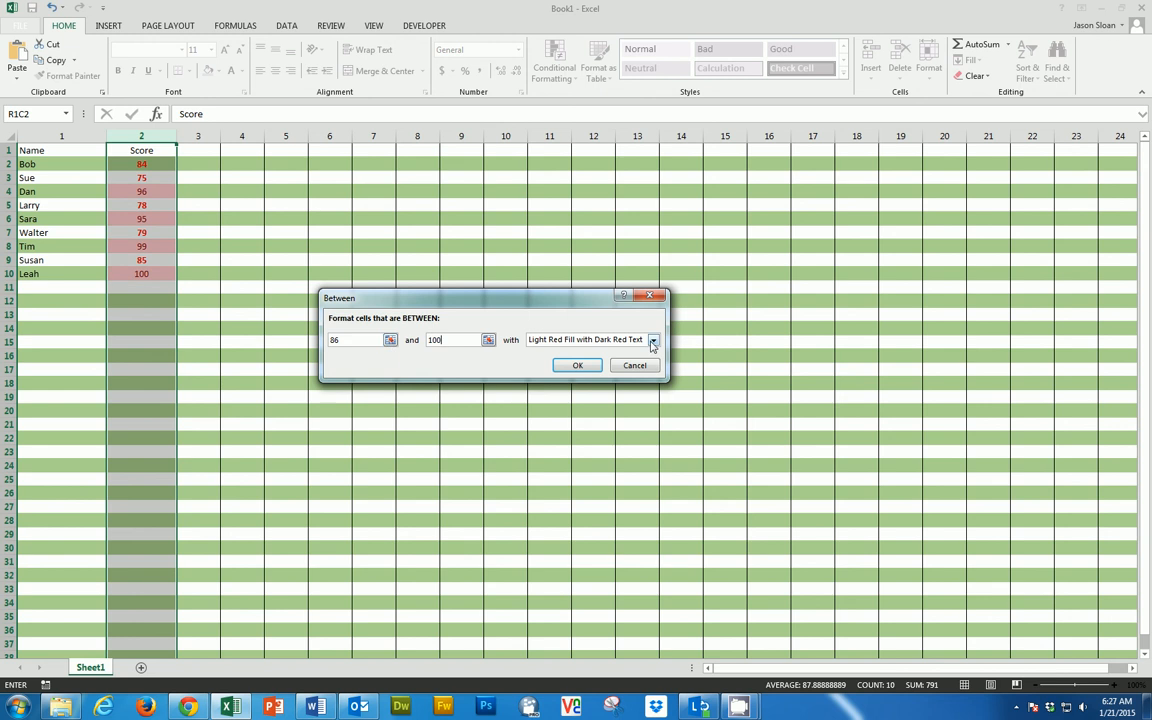
- Give the 86 to 100 rule a custom format with a purple fill and apply it to the Score column
left_click(652, 340)
left_click(546, 406)
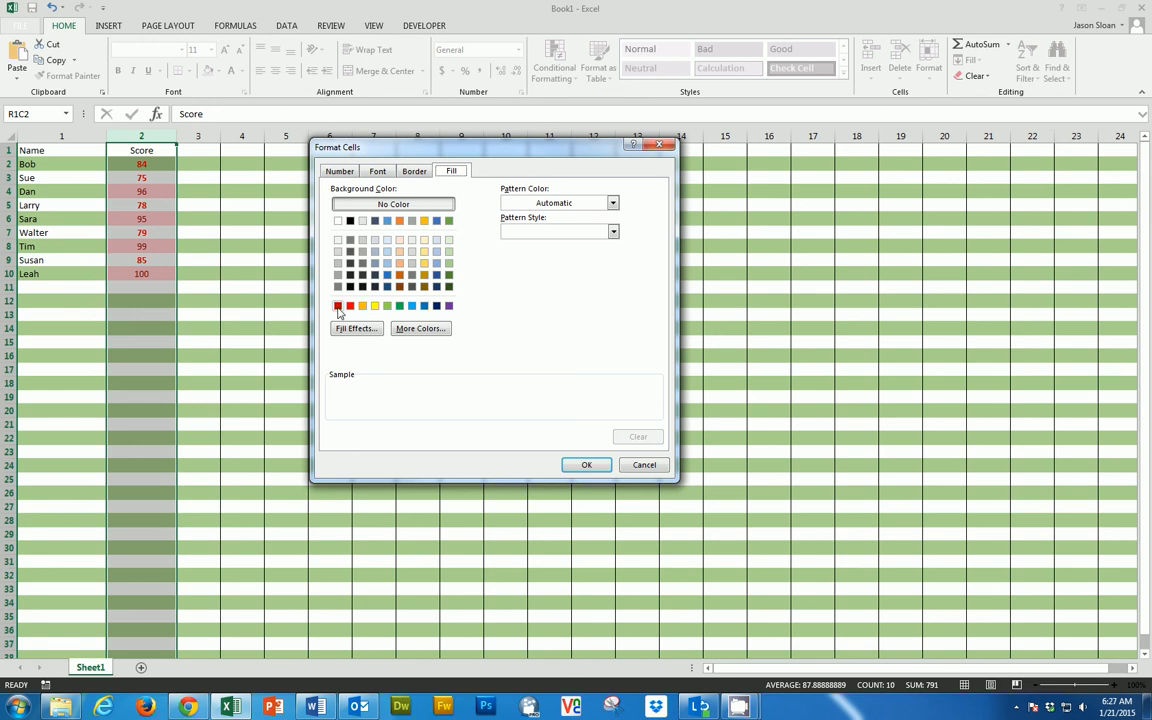
left_click(448, 306)
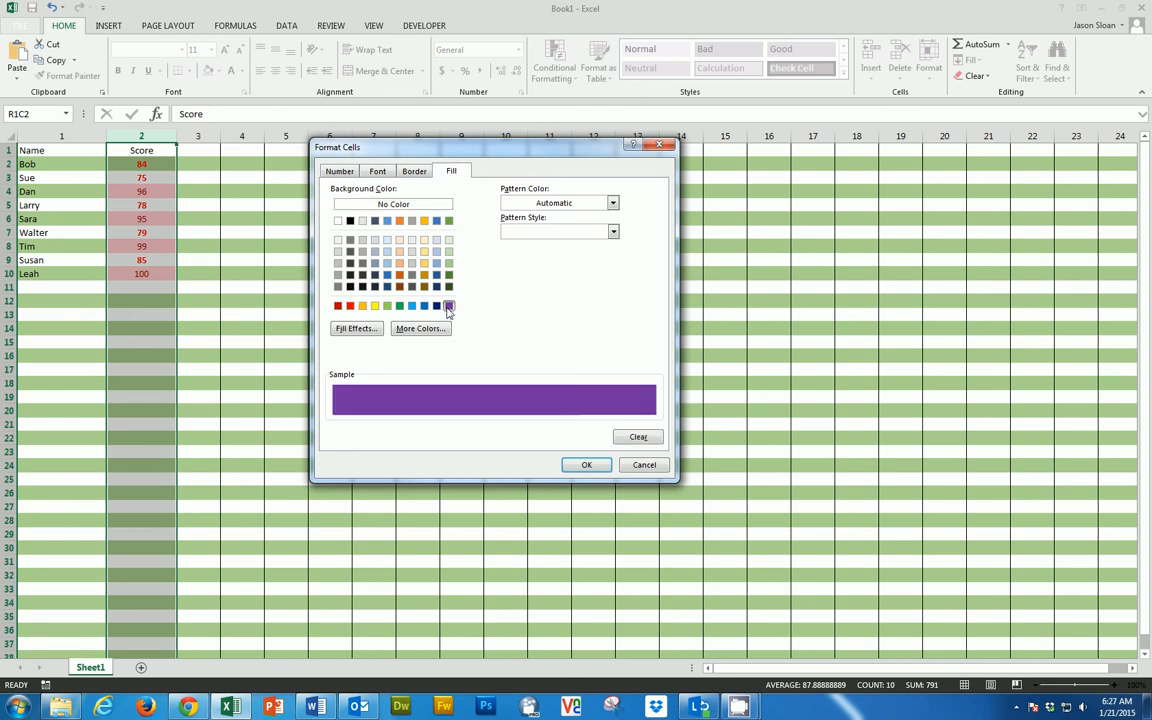
left_click(580, 465)
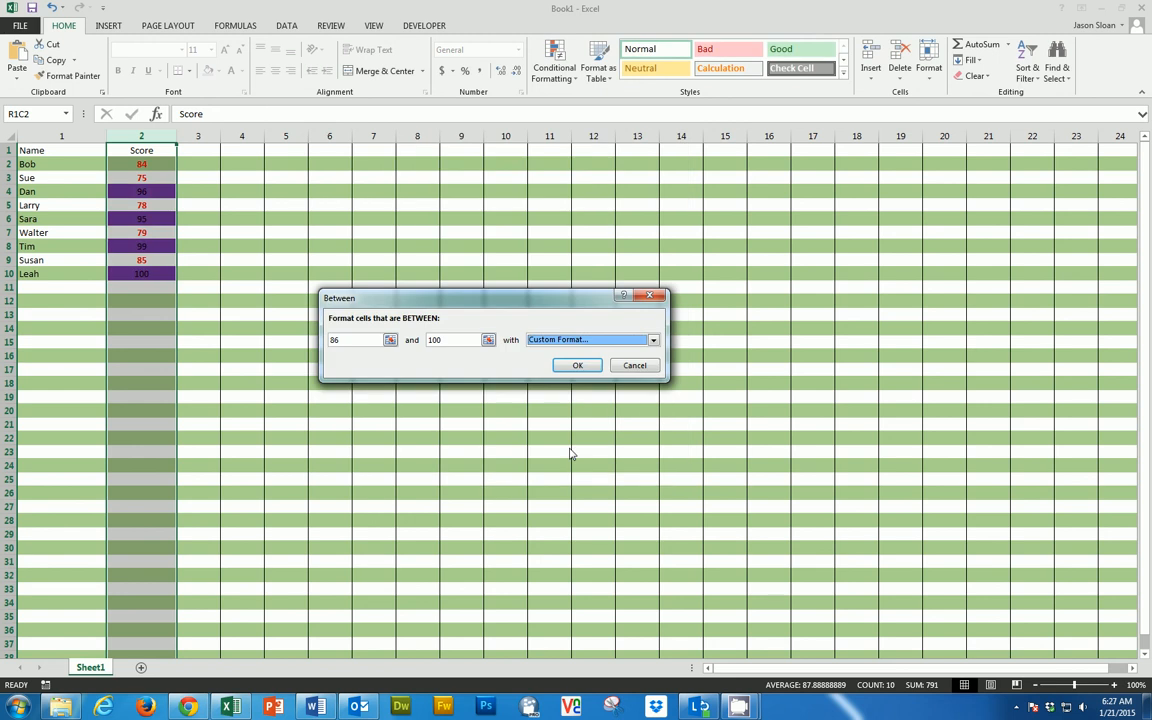
left_click(575, 366)
left_click(134, 326)
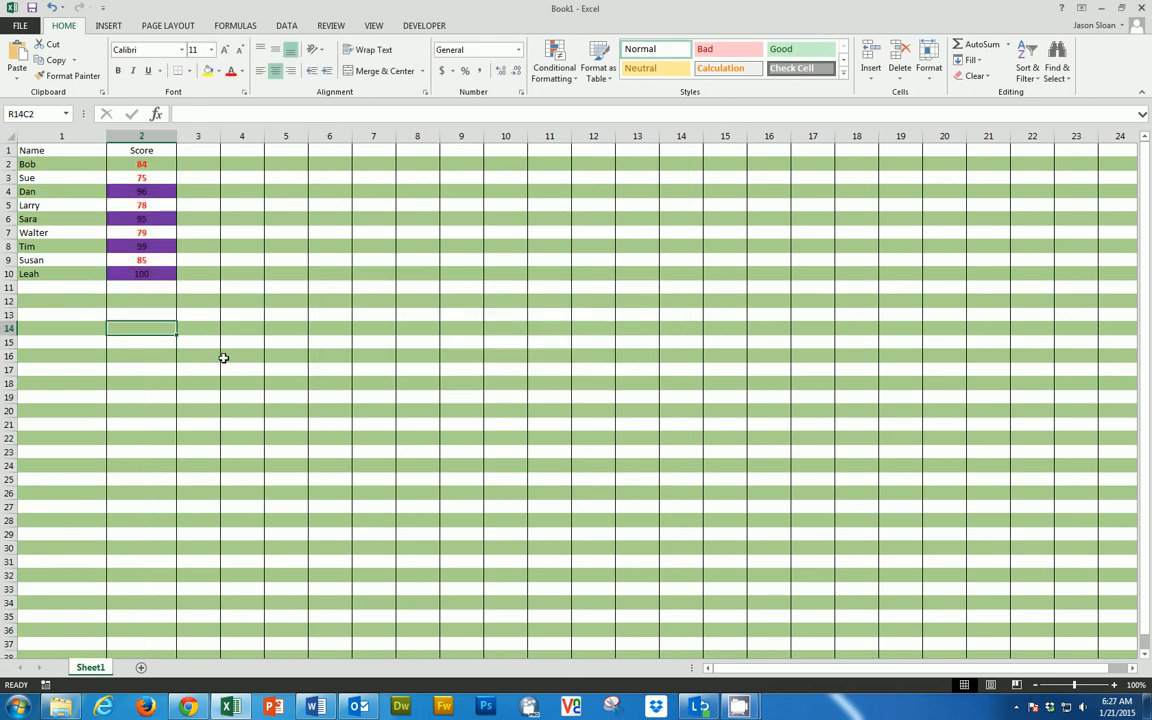
- Add the scores 85, 96, 78 and 98 in rows 11 to 14 of the Score column
left_click(137, 290)
type("85")
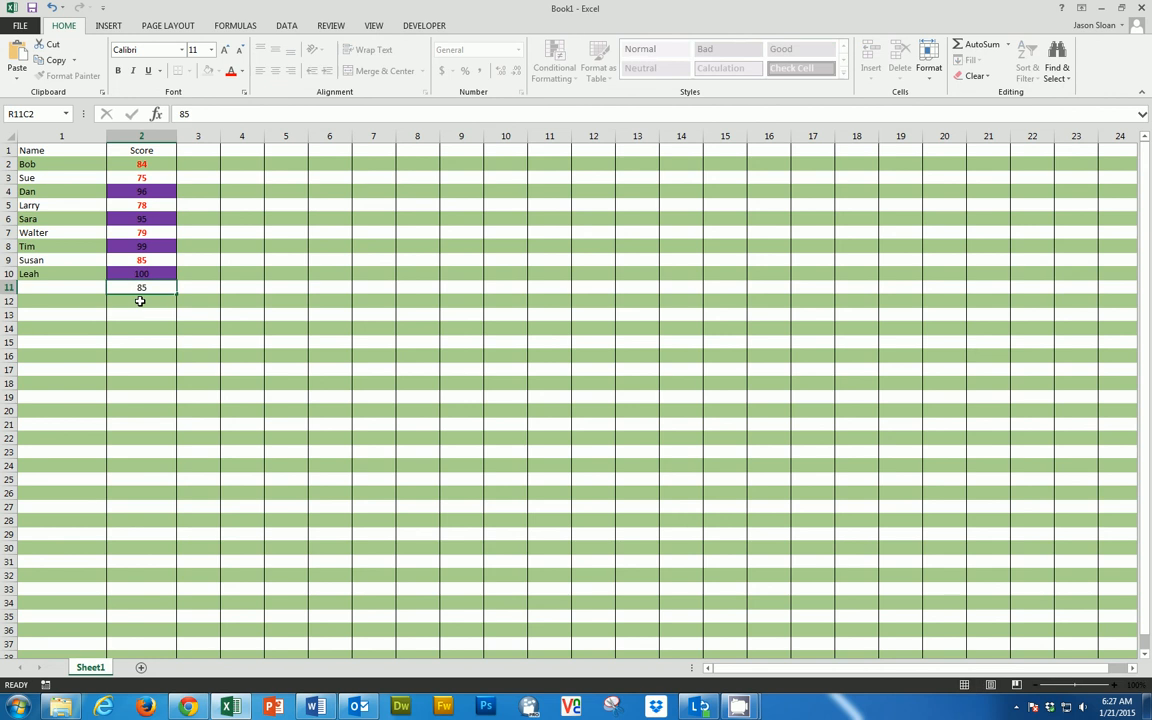
key("Return")
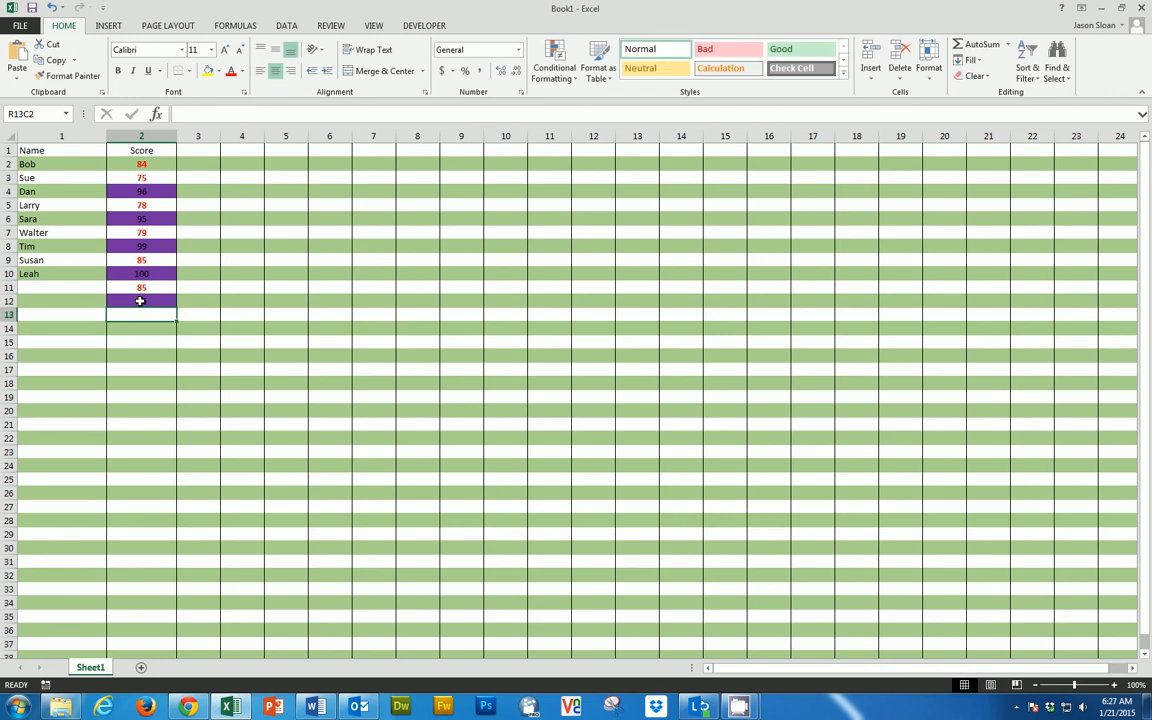
type("78")
key("Return")
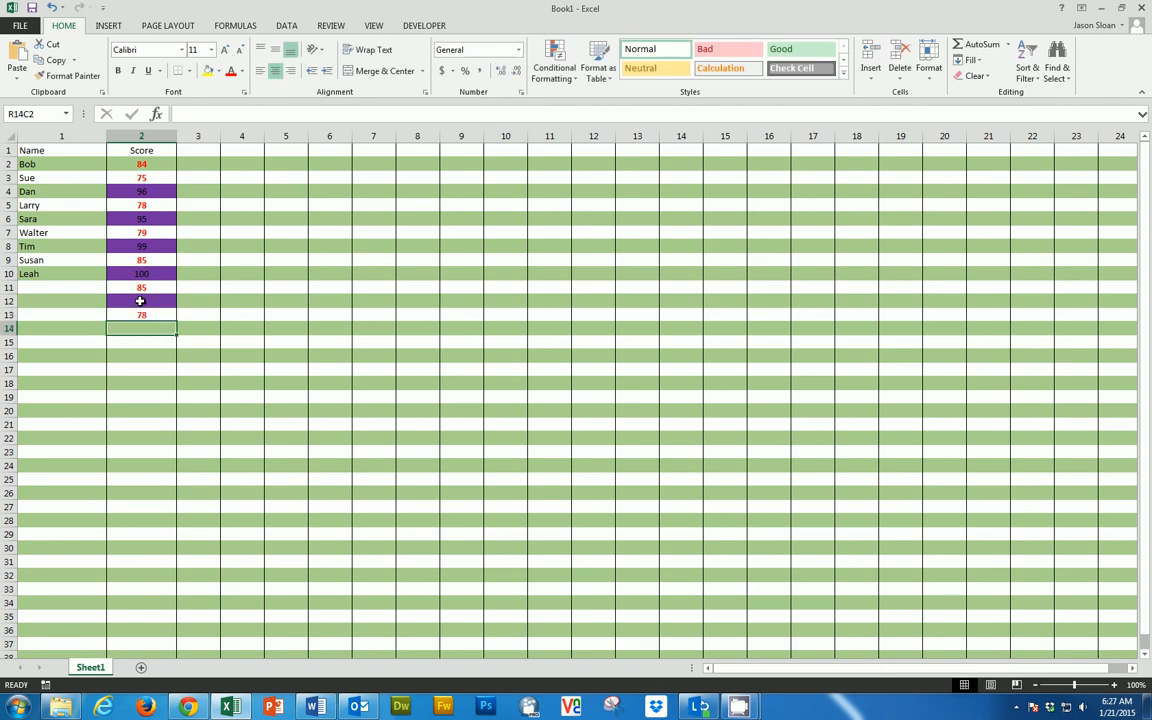
type("98")
key("Return")
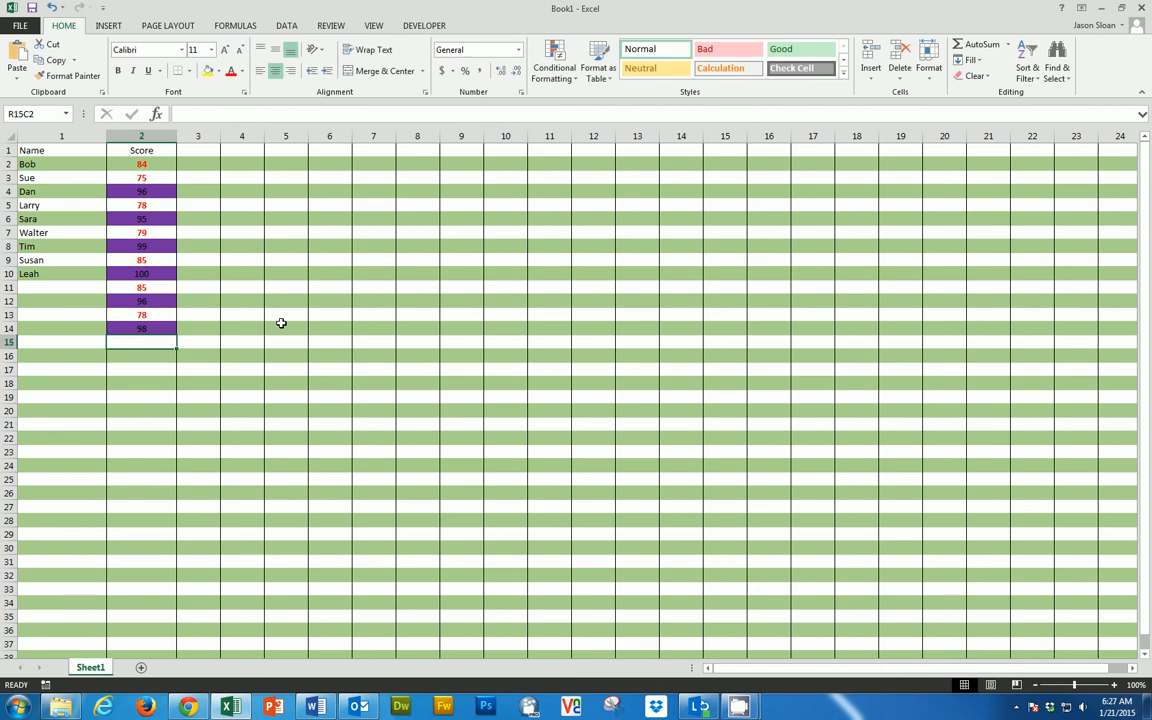
left_click(281, 323)
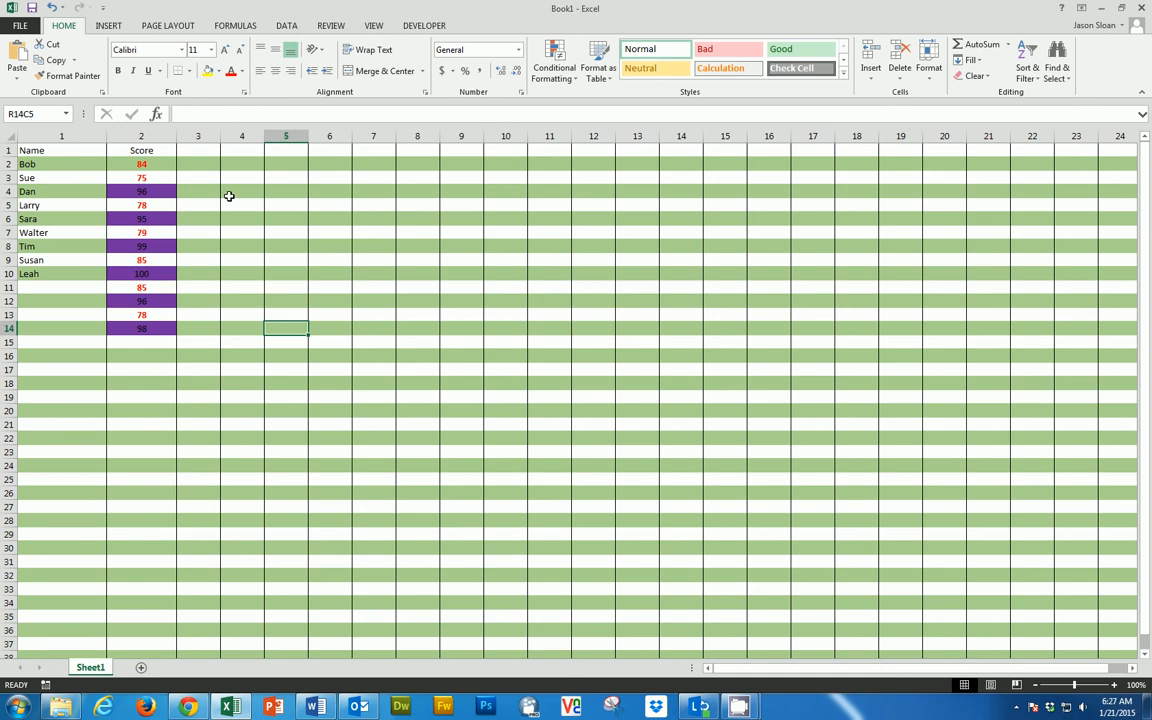
left_click(142, 136)
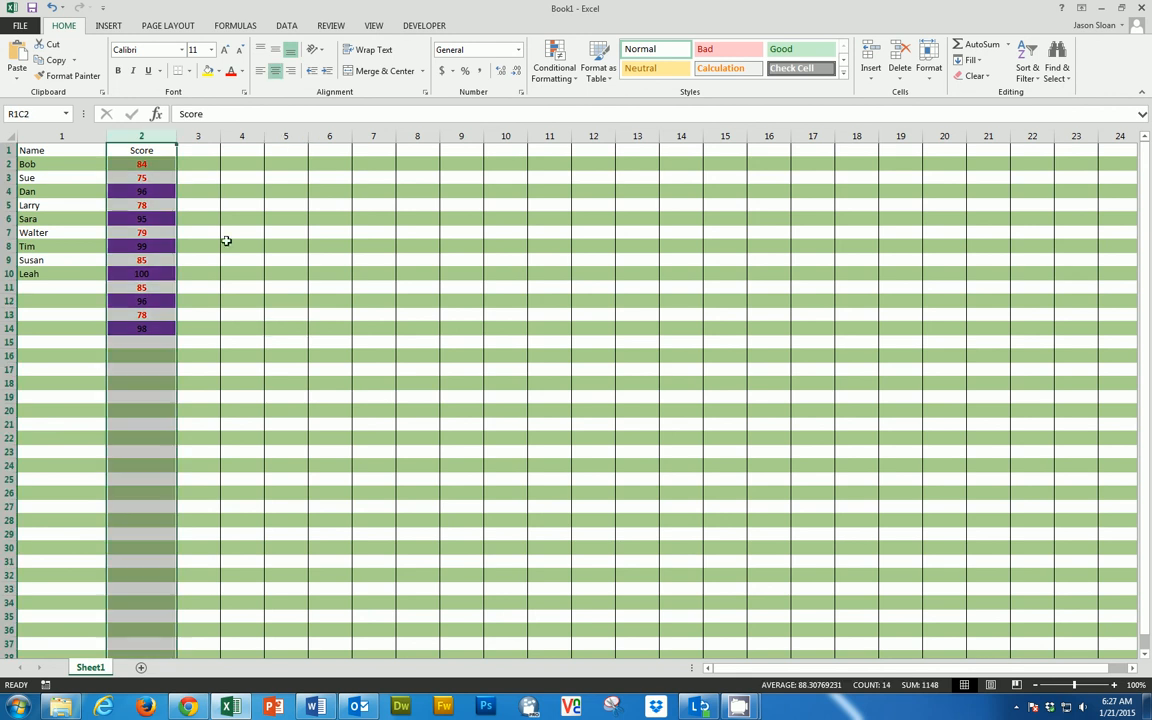
left_click(551, 74)
mouse_move(605, 100)
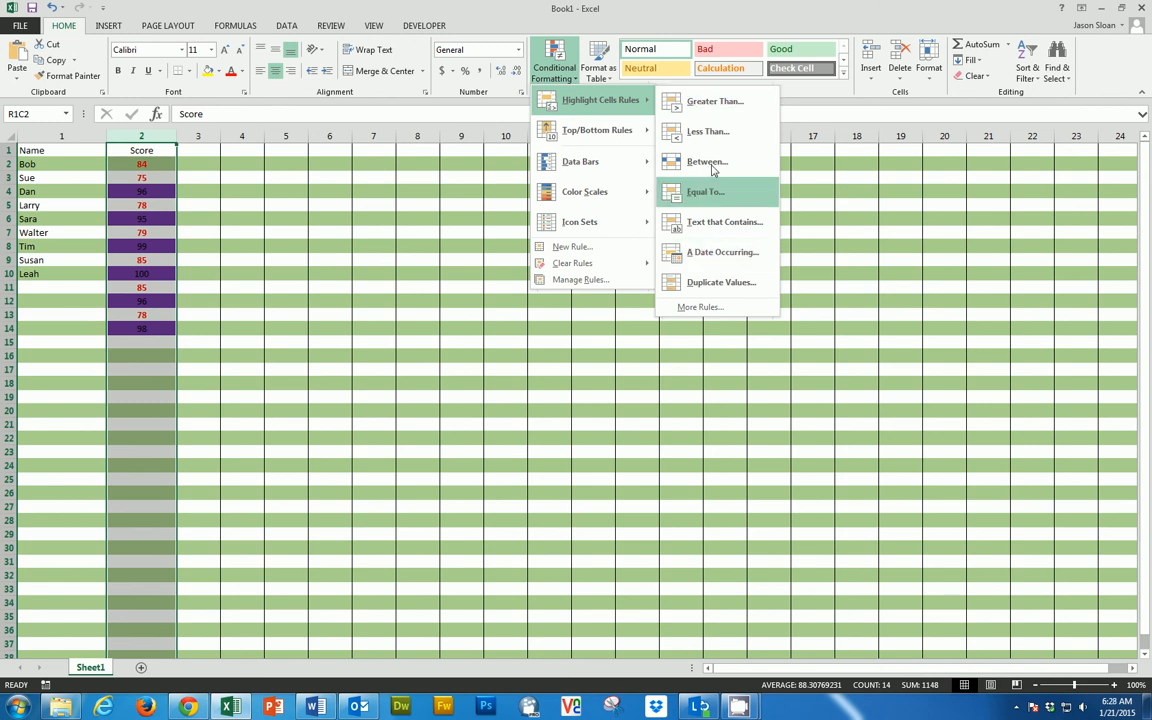
- Add a filter to the Score column
left_click(148, 136)
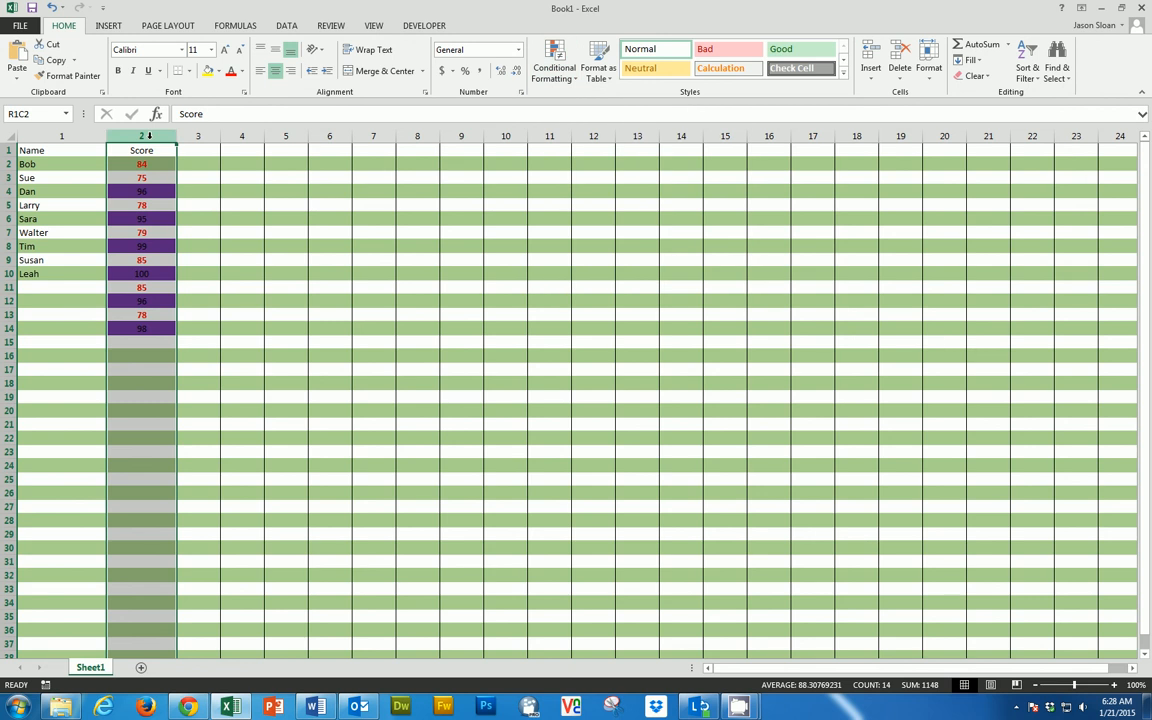
left_click(1027, 72)
left_click(1043, 143)
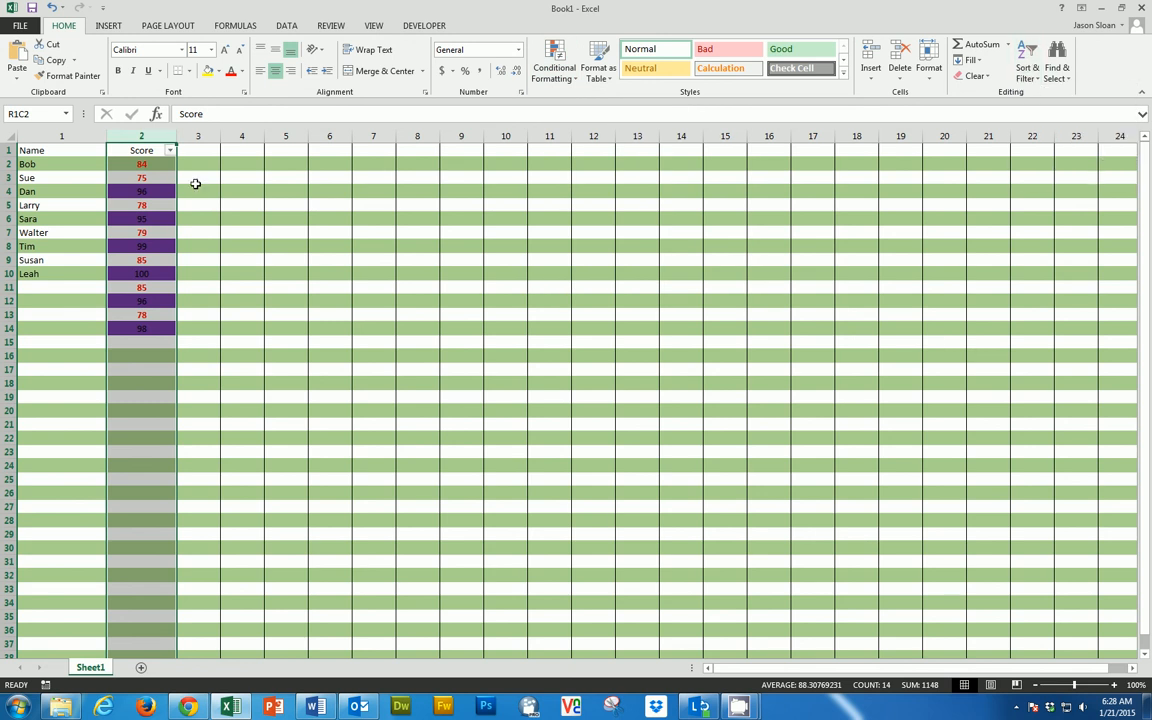
- Sort the Score column by cell color with purple cells first, expanding the selection to include the names
left_click(170, 151)
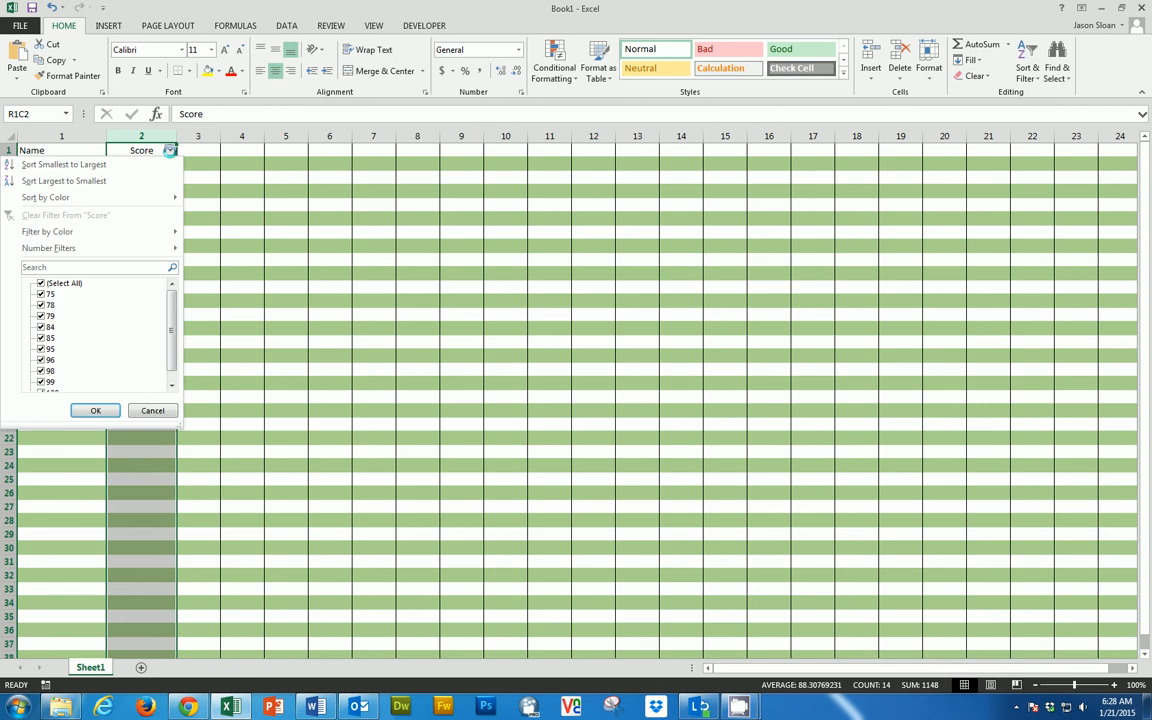
mouse_move(63, 205)
left_click(216, 231)
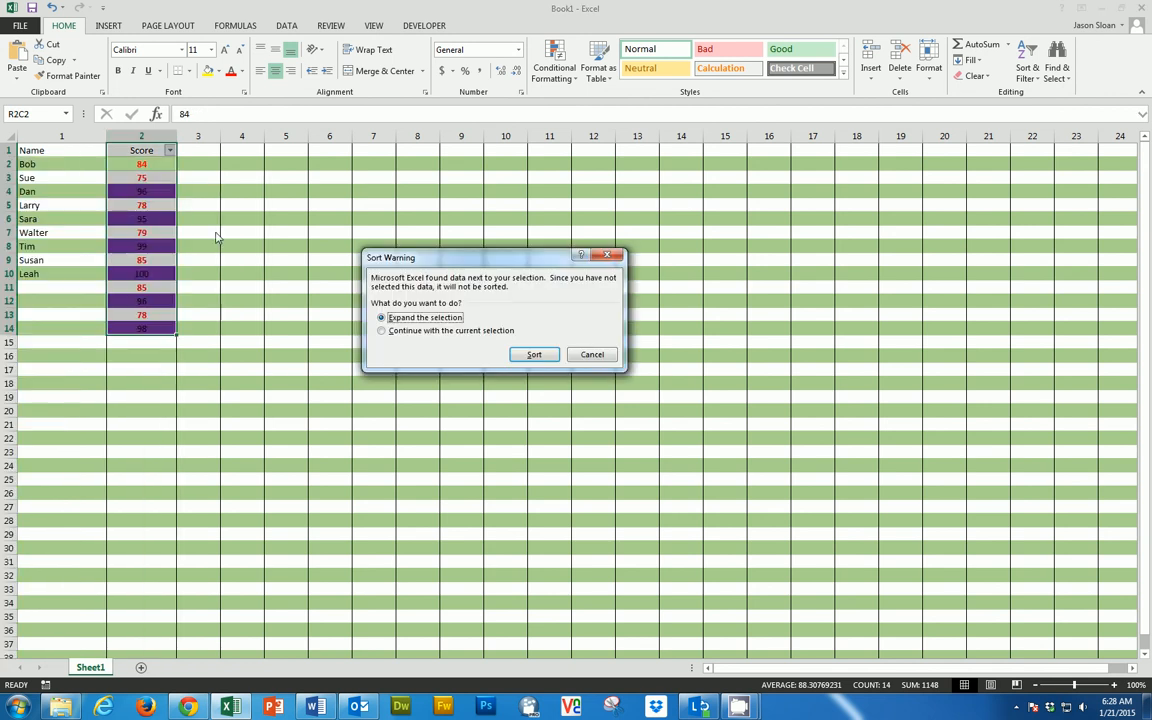
left_click(534, 354)
left_click(292, 234)
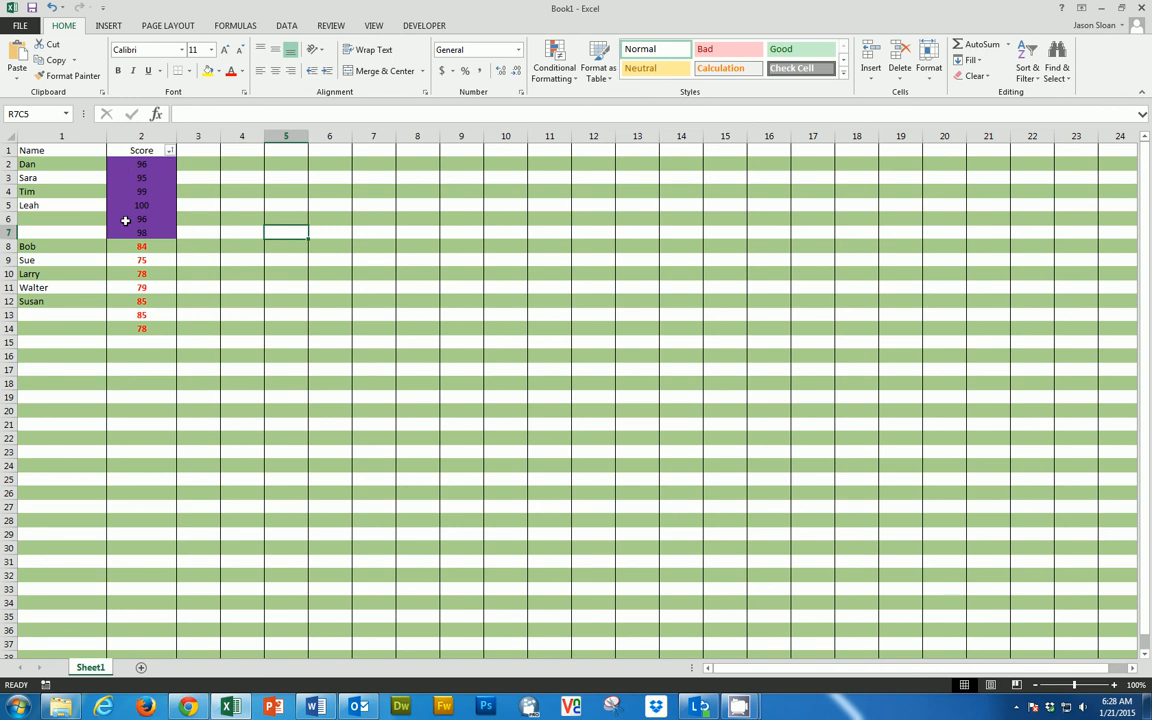
- Filter the Score column by purple cell color, and clear that filter again
left_click(170, 151)
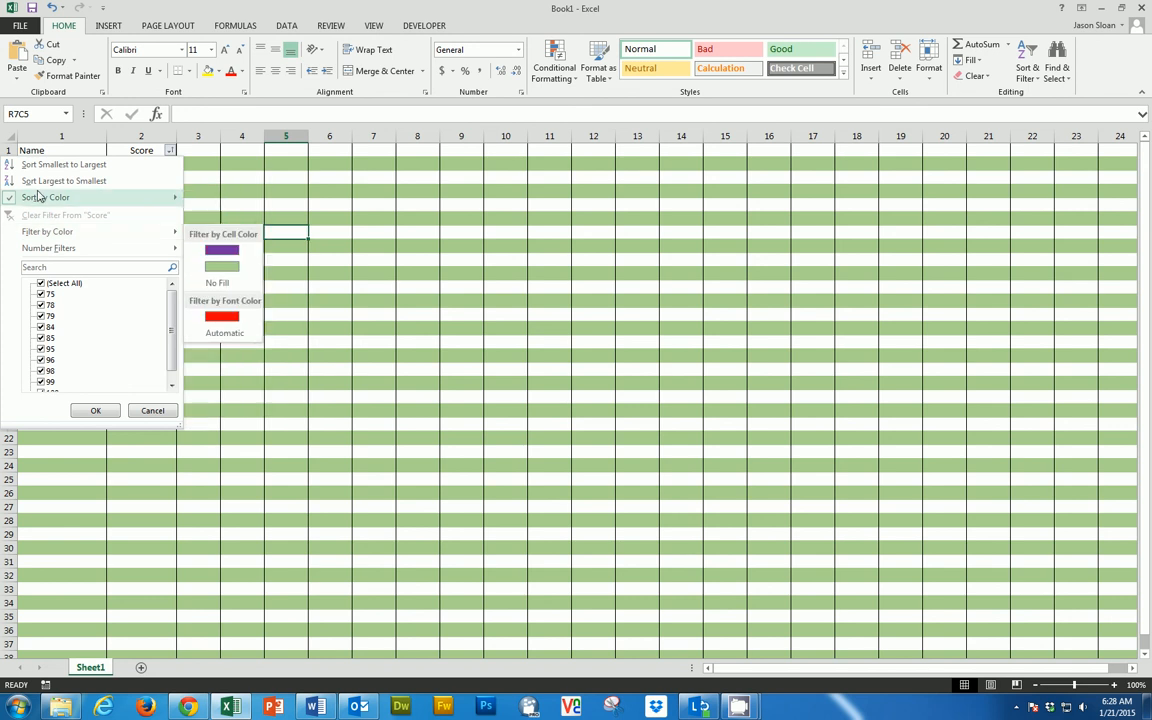
mouse_move(31, 236)
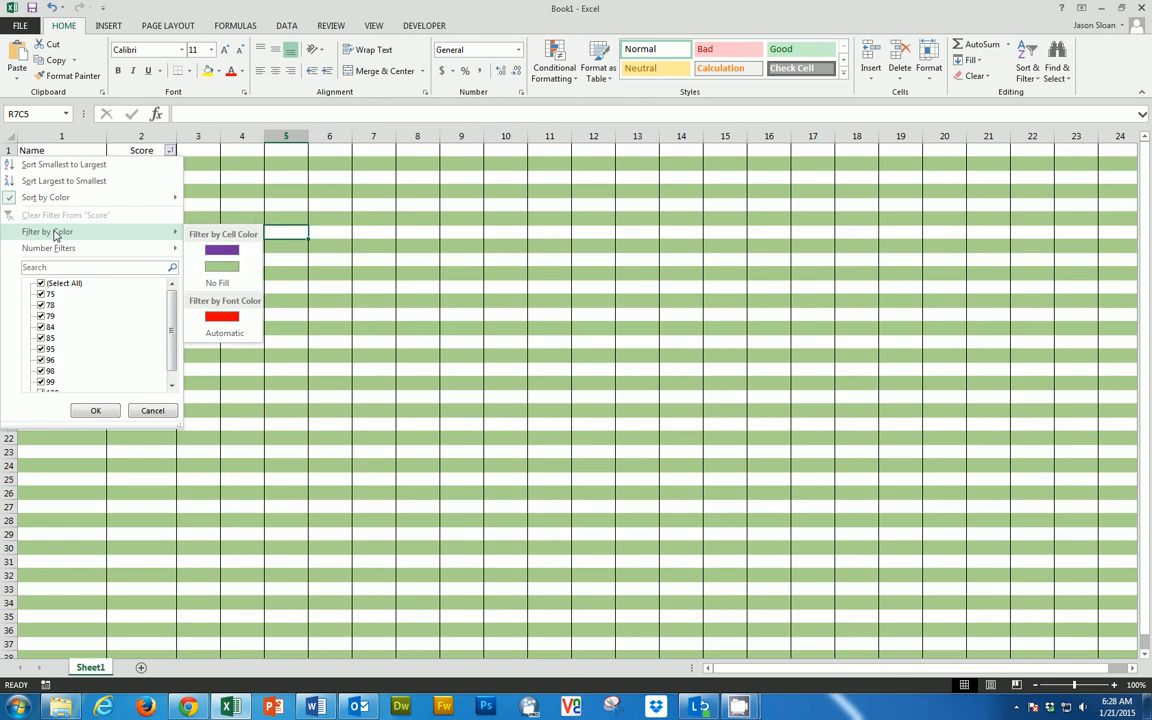
left_click(222, 250)
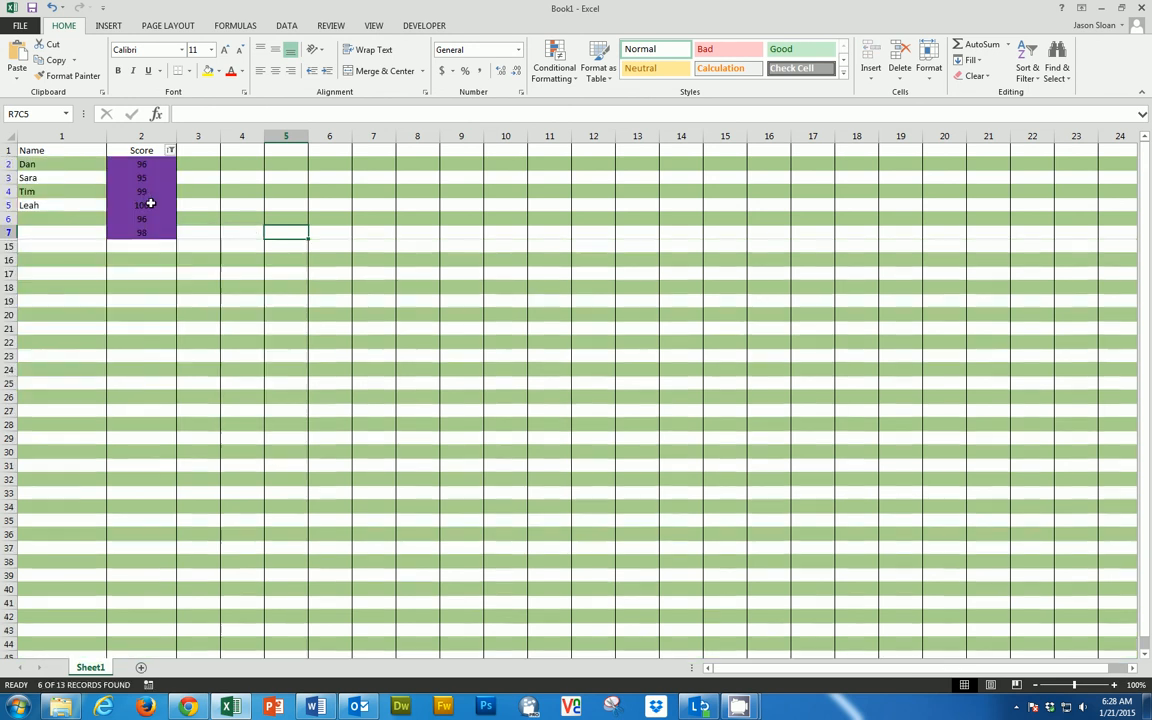
left_click(171, 150)
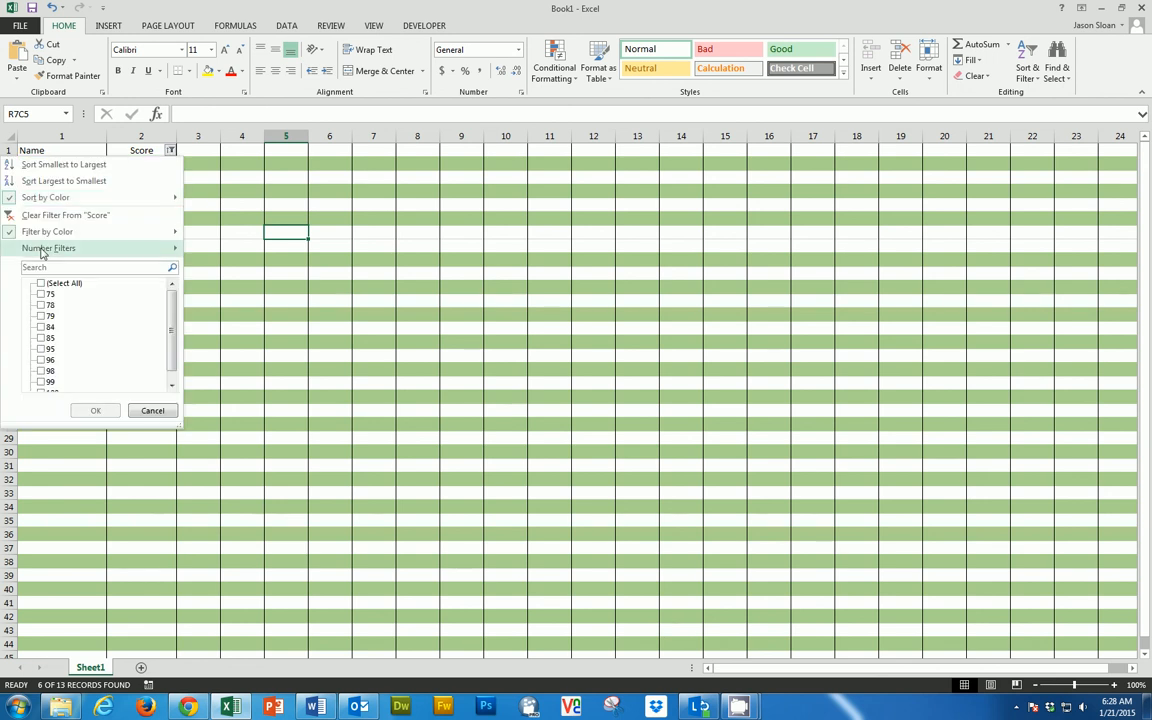
left_click(65, 215)
left_click(228, 193)
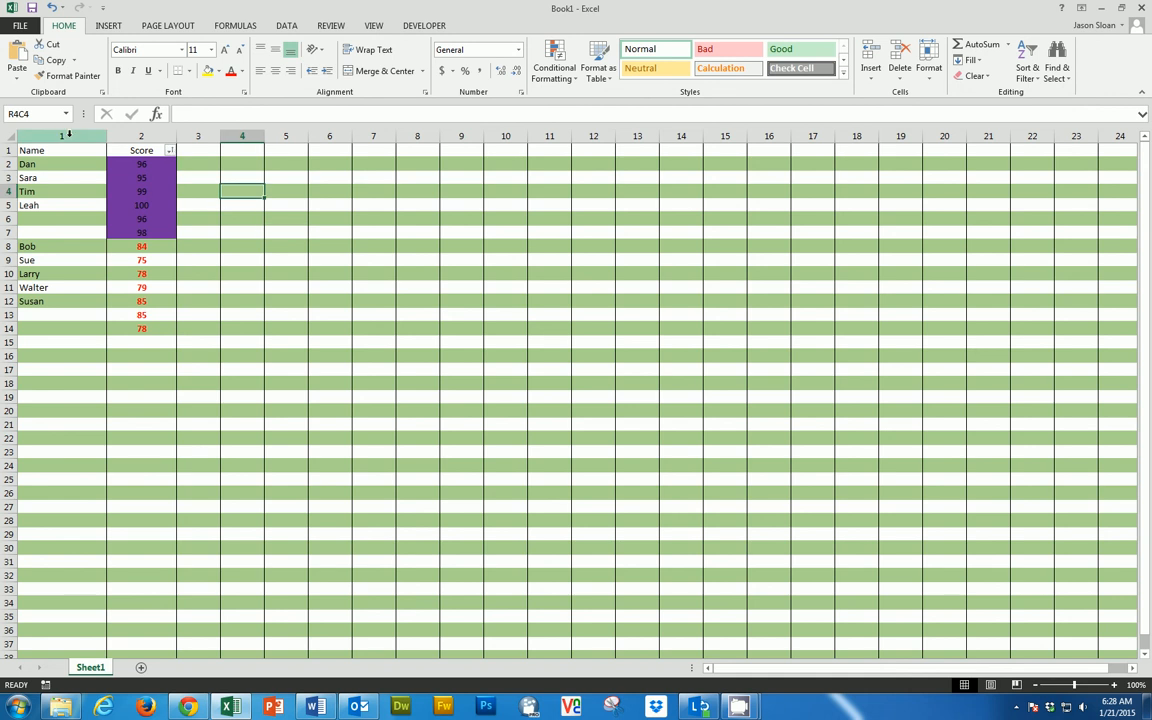
- Sort the Score column from smallest to largest, expanding the selection to include the names
left_click(138, 135)
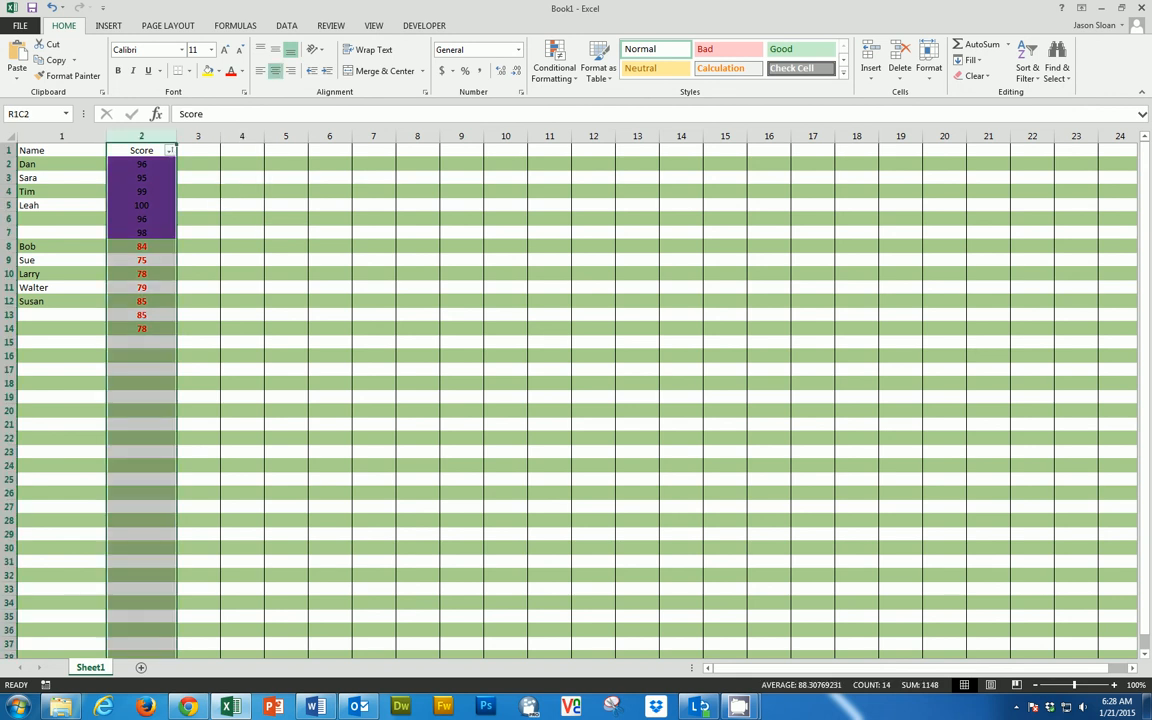
left_click(1027, 68)
left_click(1065, 110)
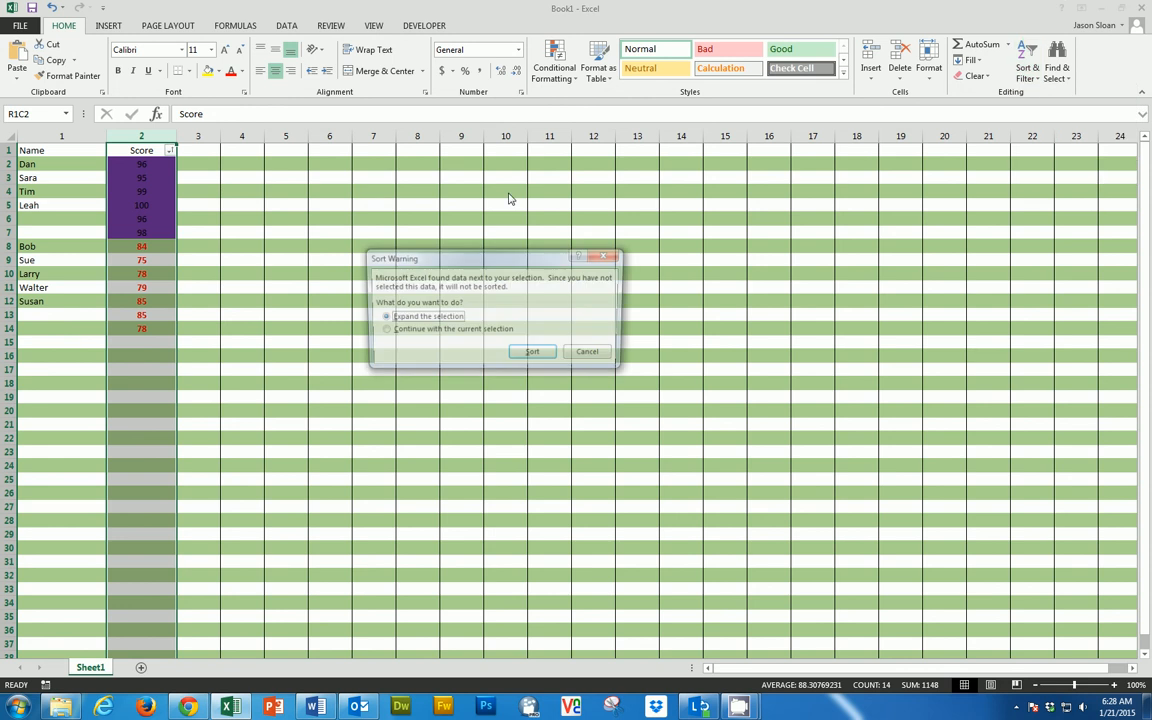
left_click(534, 354)
left_click(200, 218)
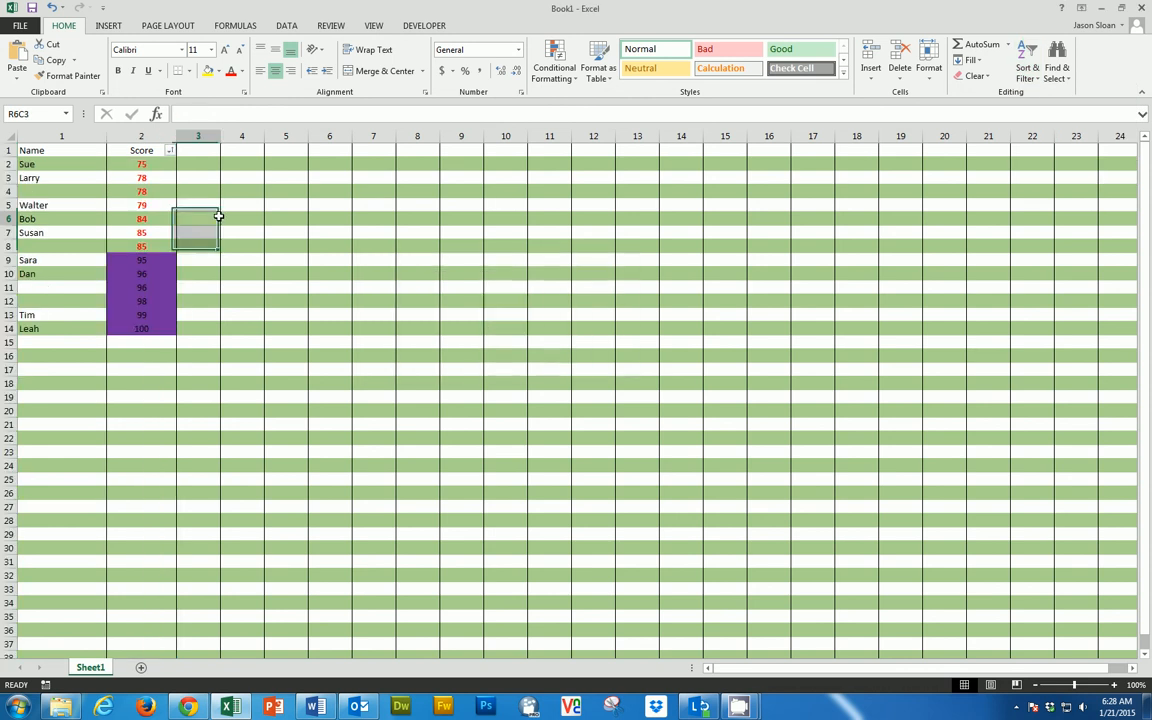